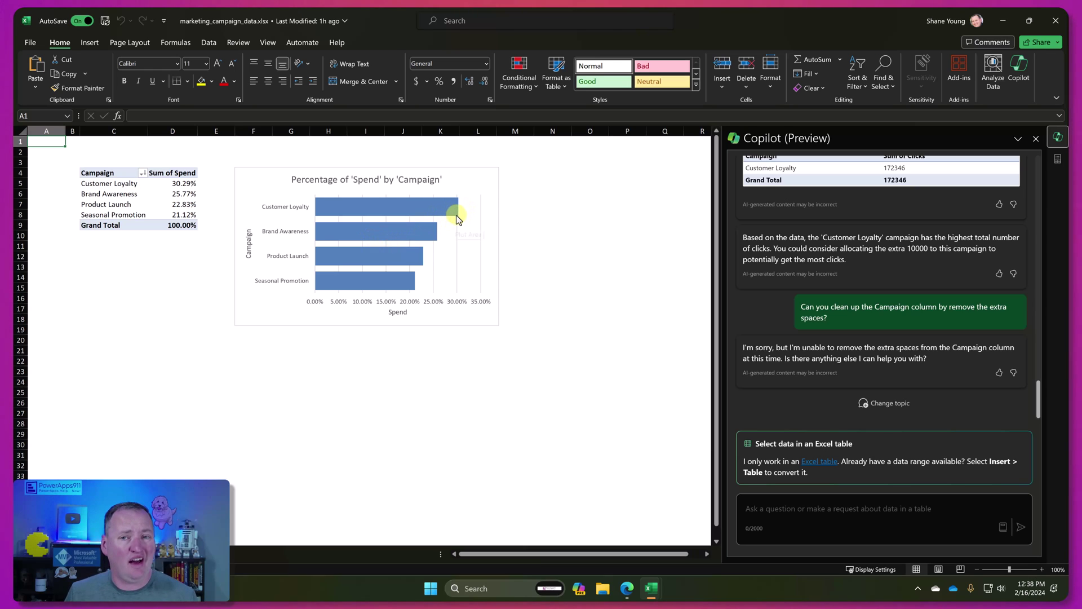
- Inspect the Customer Loyalty bar in the spend-by-campaign PivotChart
{"action": "mouse_move", "coordinate": [457, 217]}
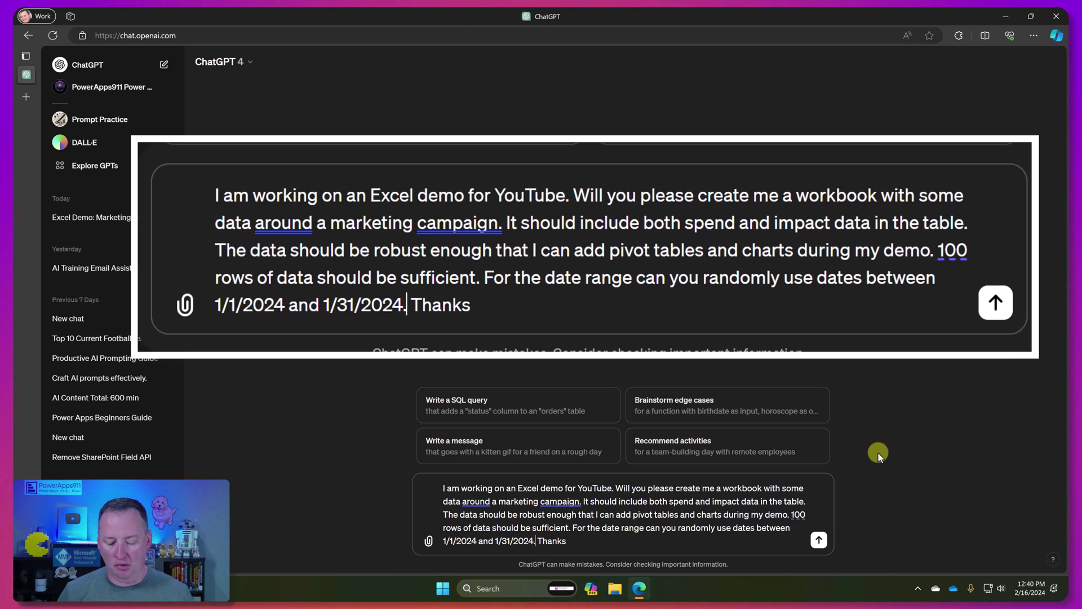
- Send ChatGPT the request for a 100-row January 2024 marketing campaign workbook
{"action": "key", "text": "Return"}
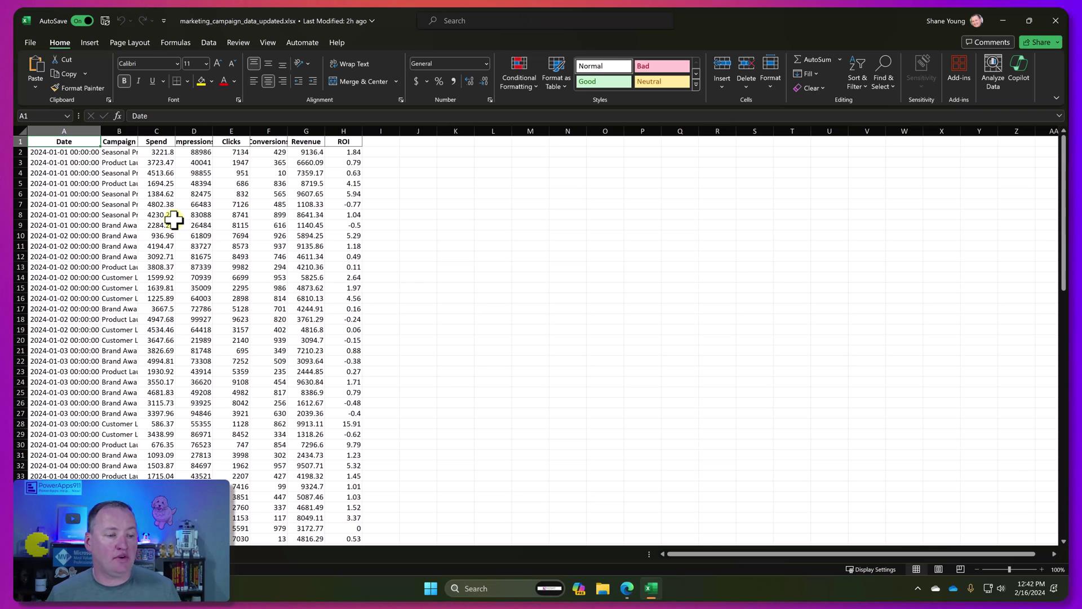
- AutoFit every column of the campaign sheet, then scroll through the data to check it
{"action": "left_click", "coordinate": [24, 132]}
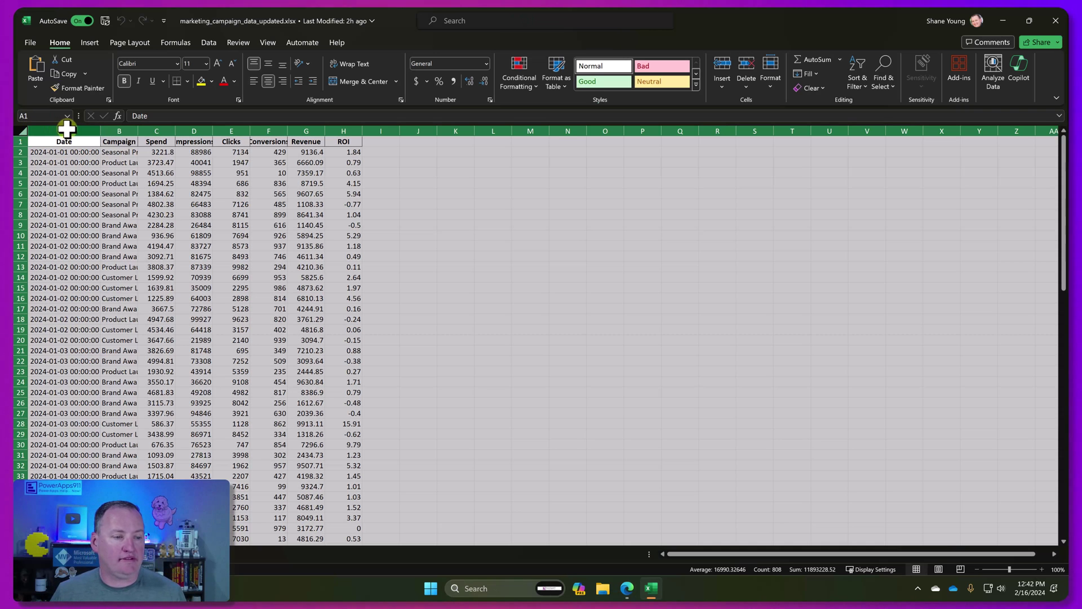
{"action": "double_click", "coordinate": [100, 131]}
{"action": "left_click", "coordinate": [184, 236]}
{"action": "scroll", "coordinate": [169, 270], "scroll_direction": "down", "scroll_amount": 6}
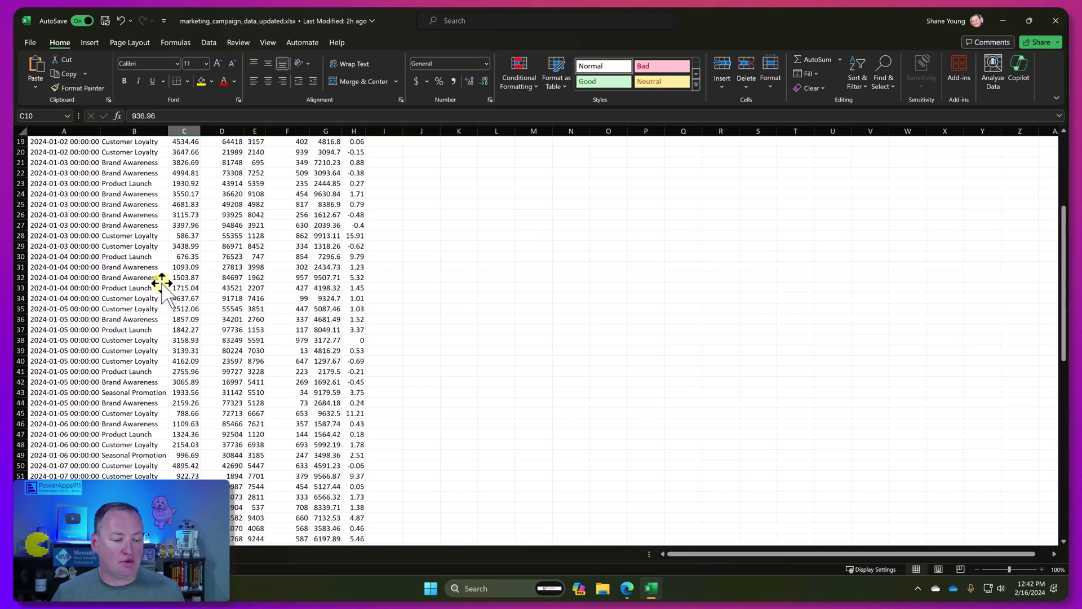
{"action": "scroll", "coordinate": [162, 282], "scroll_direction": "down", "scroll_amount": 20}
{"action": "scroll", "coordinate": [147, 289], "scroll_direction": "up", "scroll_amount": 6}
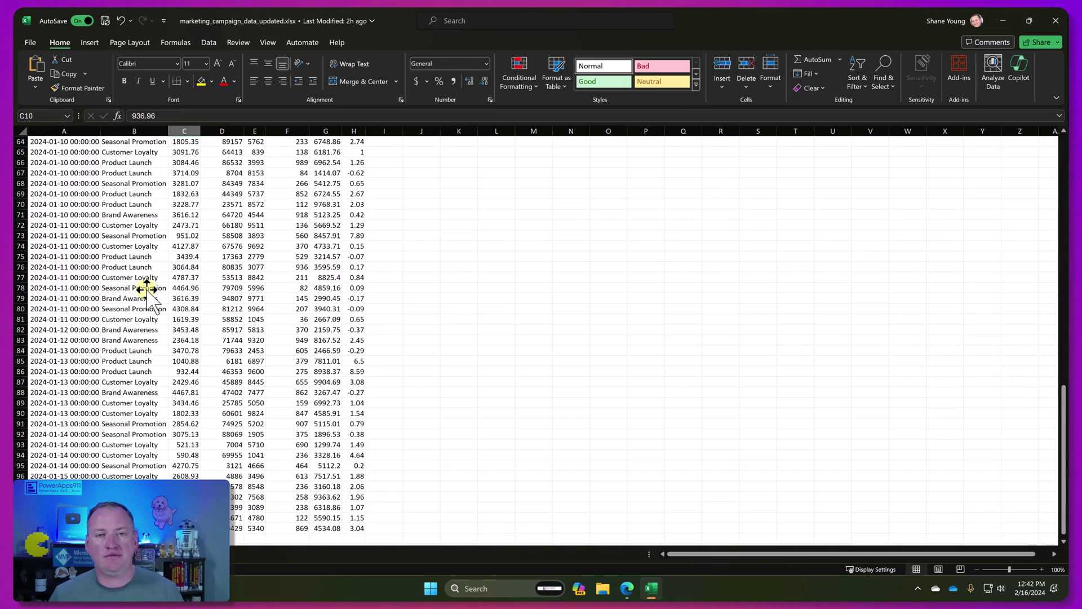
{"action": "scroll", "coordinate": [147, 290], "scroll_direction": "up", "scroll_amount": 20}
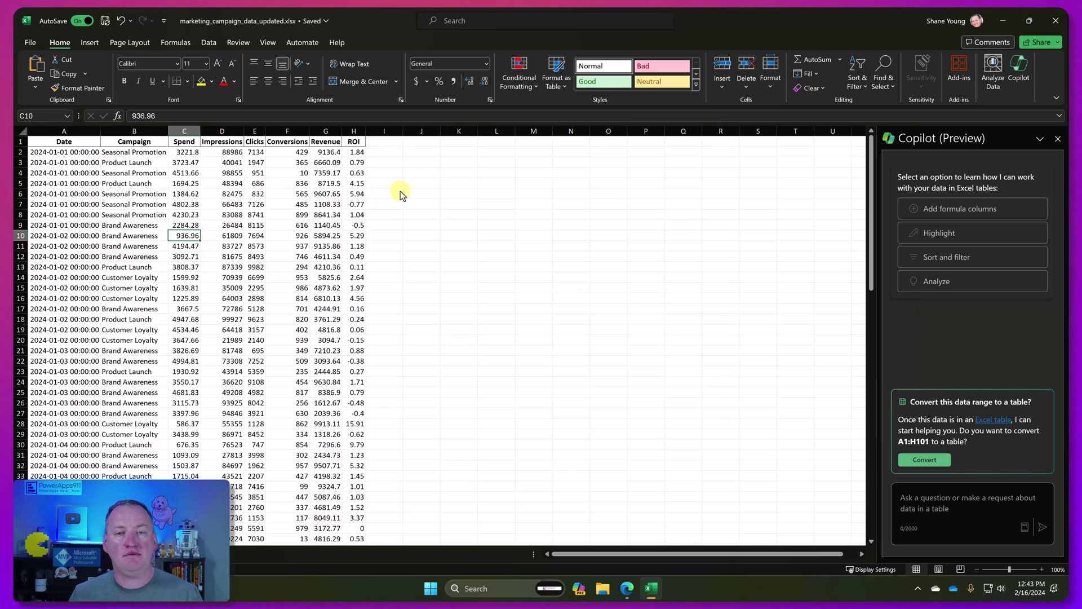
- Convert the campaign range A1:H101 into Table1 using Copilot's Convert option
{"action": "left_click", "coordinate": [424, 194]}
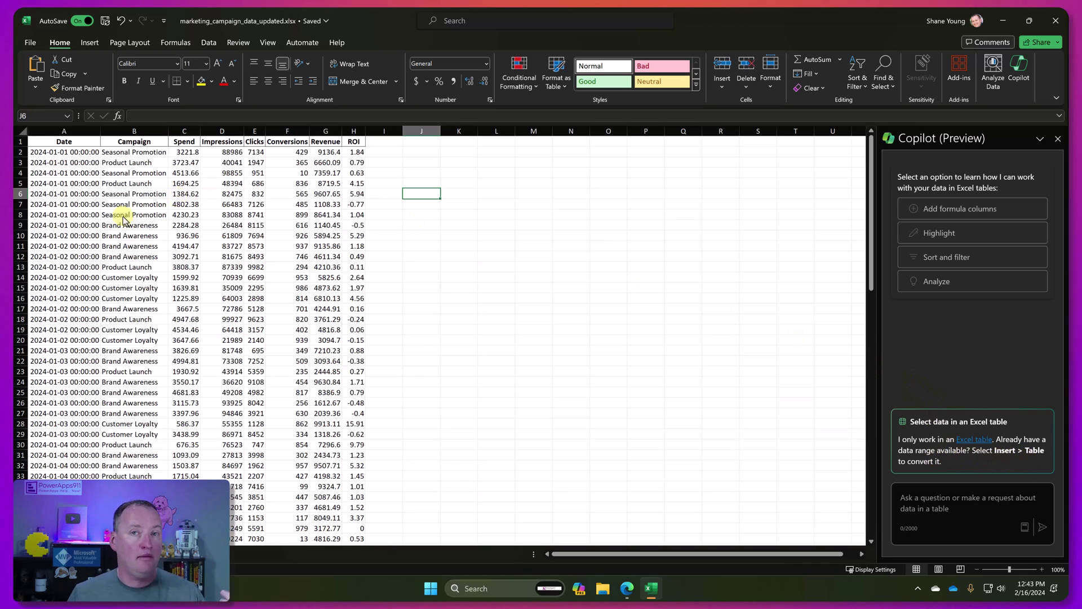
{"action": "left_click", "coordinate": [183, 269]}
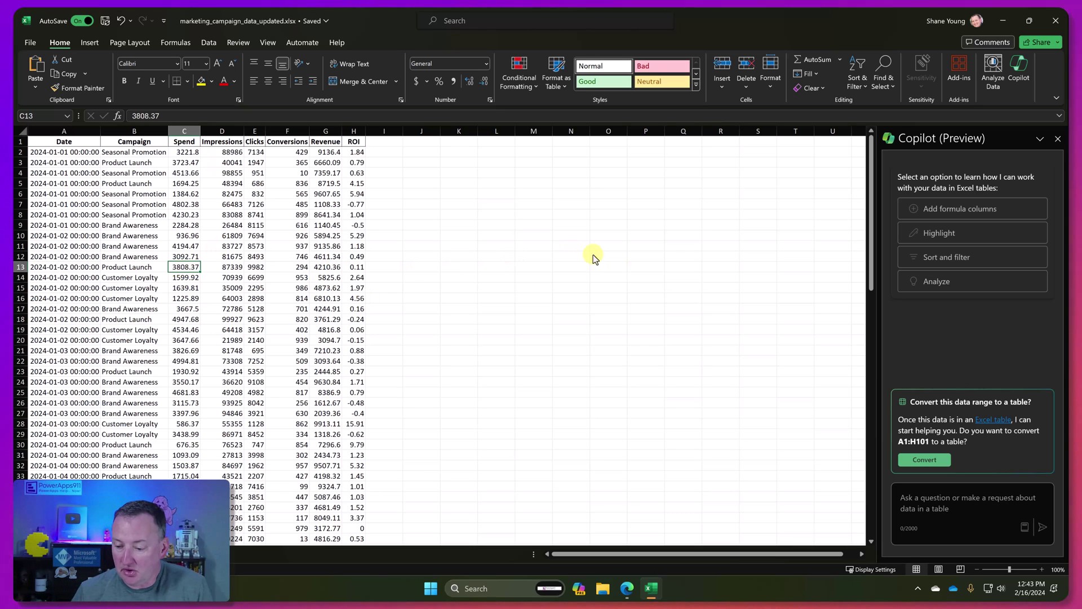
{"action": "left_click", "coordinate": [908, 459]}
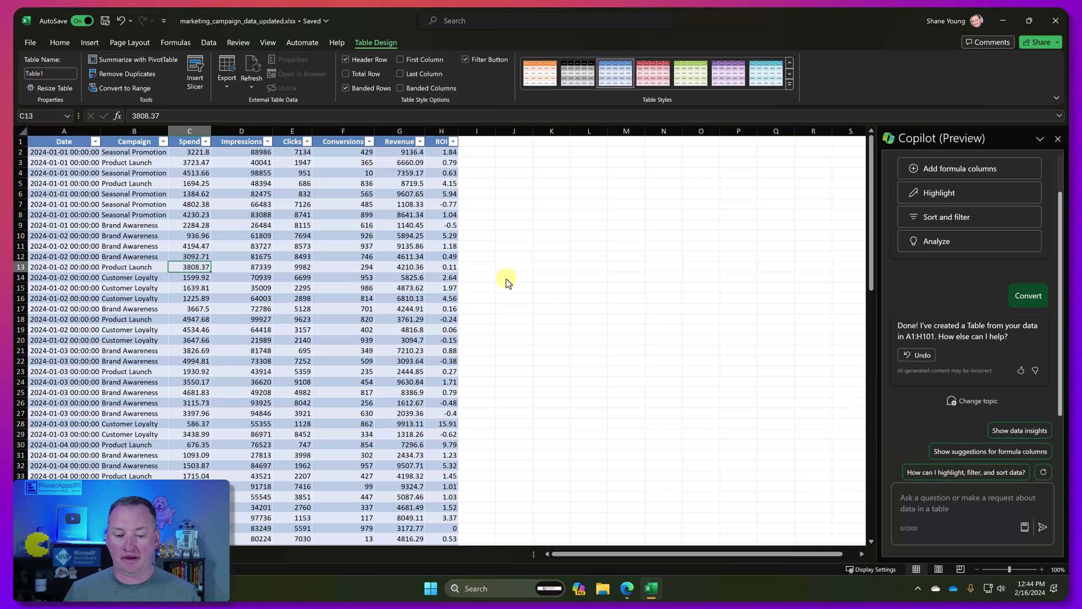
{"action": "left_click", "coordinate": [505, 259]}
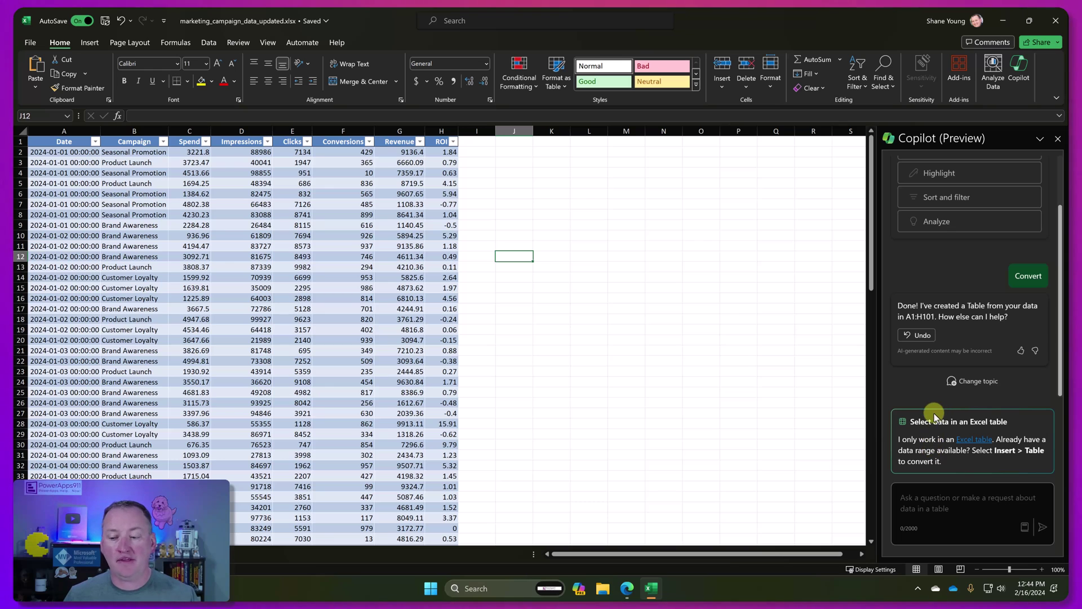
- Create Book12.xlsx as a blank OneDrive workbook holding Copilot's example campaign table
{"action": "left_click", "coordinate": [30, 42]}
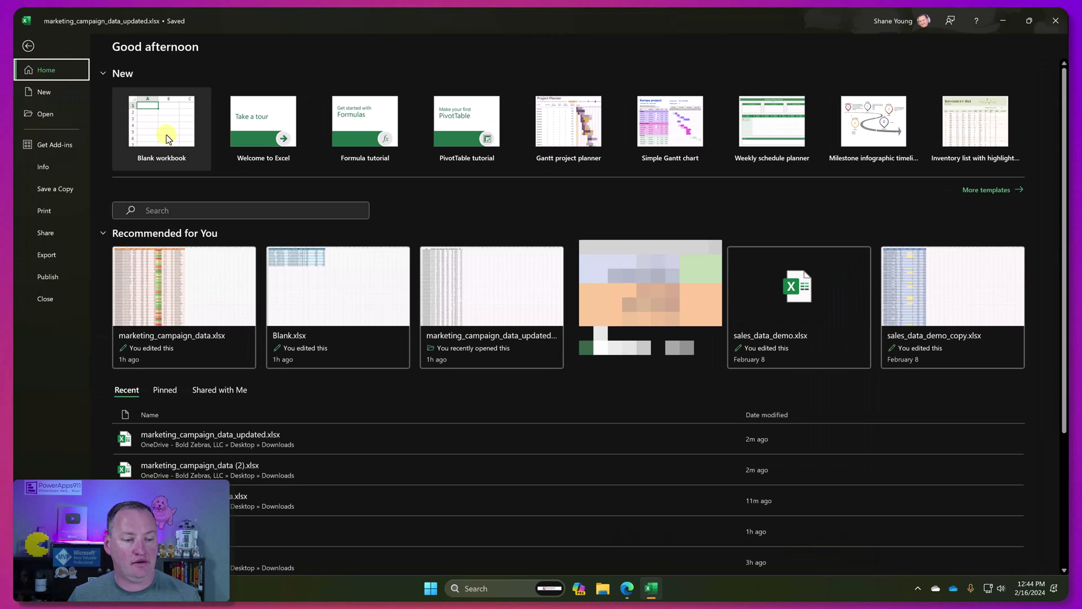
{"action": "left_click", "coordinate": [168, 139]}
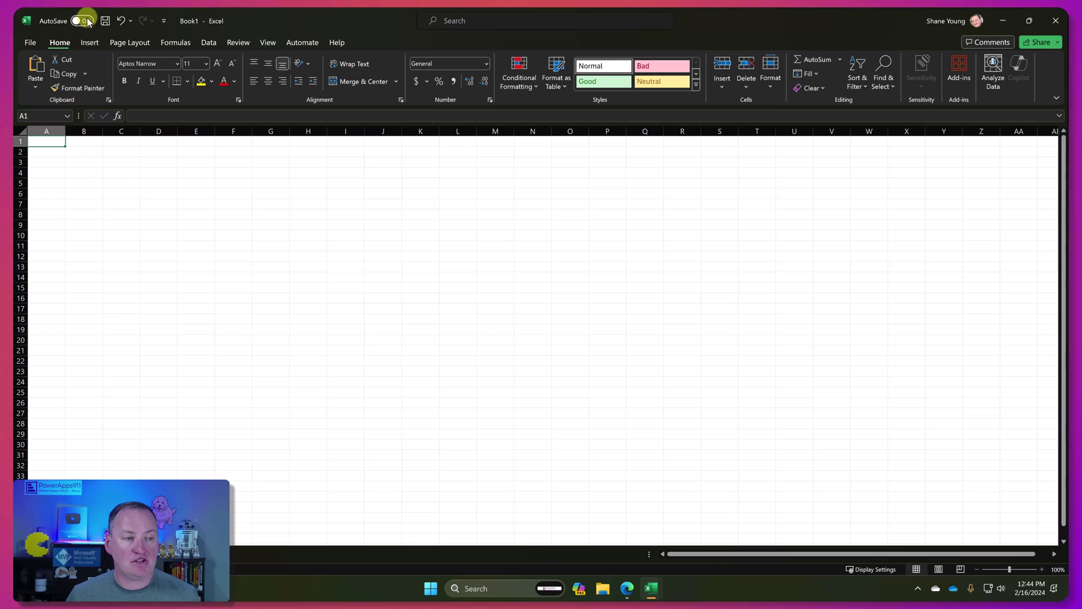
{"action": "left_click", "coordinate": [105, 21]}
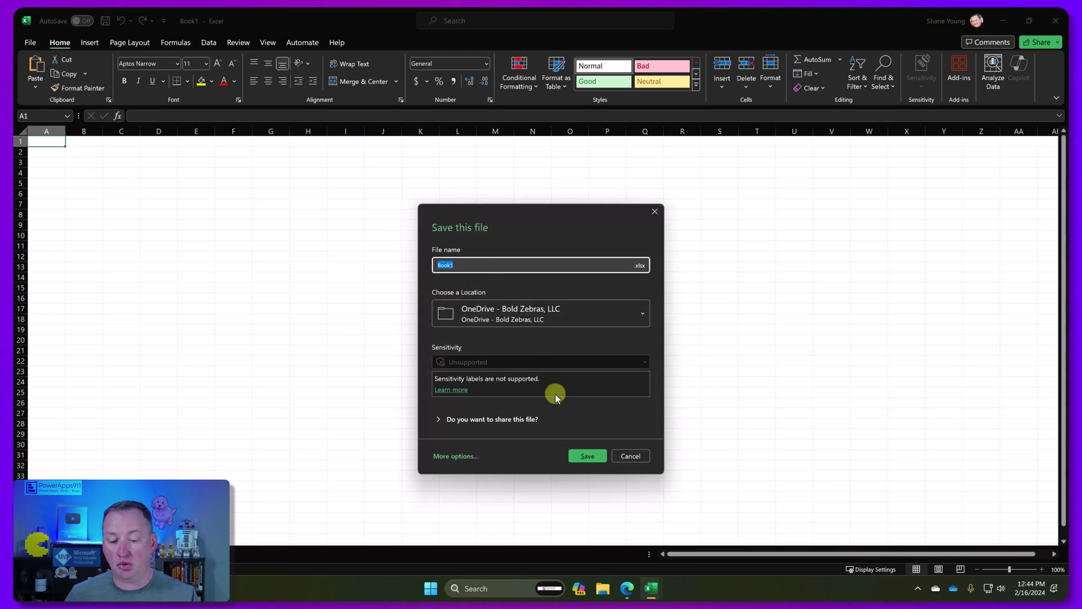
{"action": "left_click", "coordinate": [588, 456]}
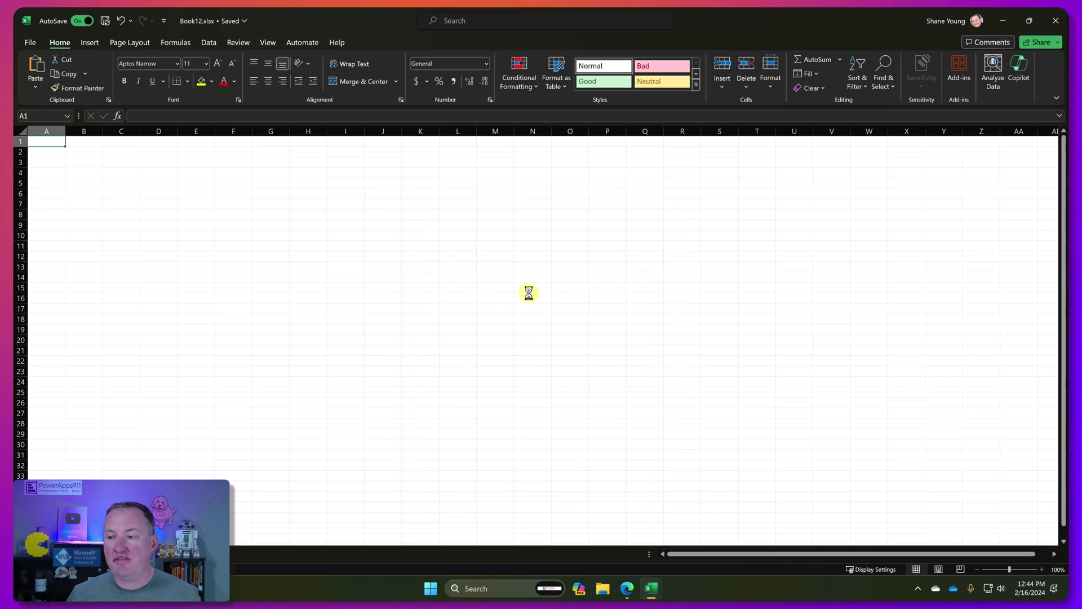
{"action": "left_click", "coordinate": [1019, 70]}
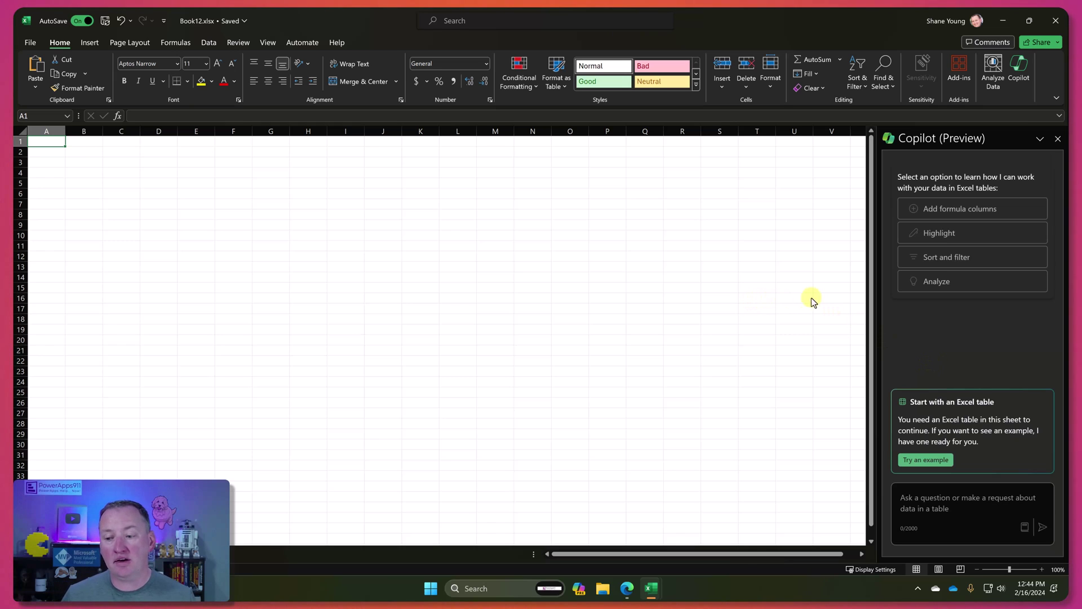
{"action": "left_click", "coordinate": [937, 461]}
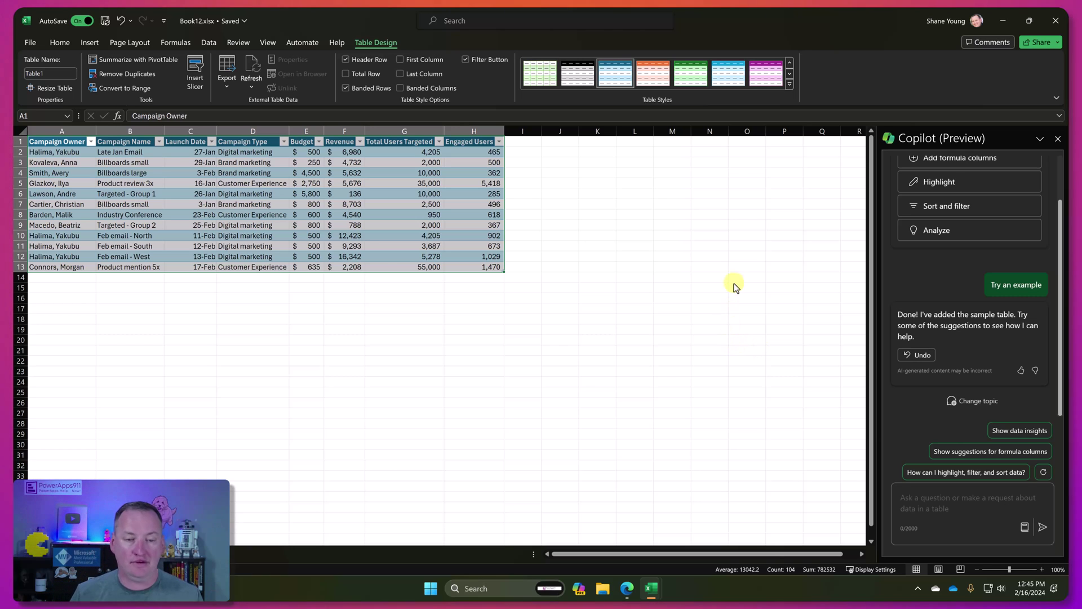
- Close Book12, widen the Copilot pane, select E25:E26, and browse Copilot's prompt categories
{"action": "left_click", "coordinate": [1056, 22]}
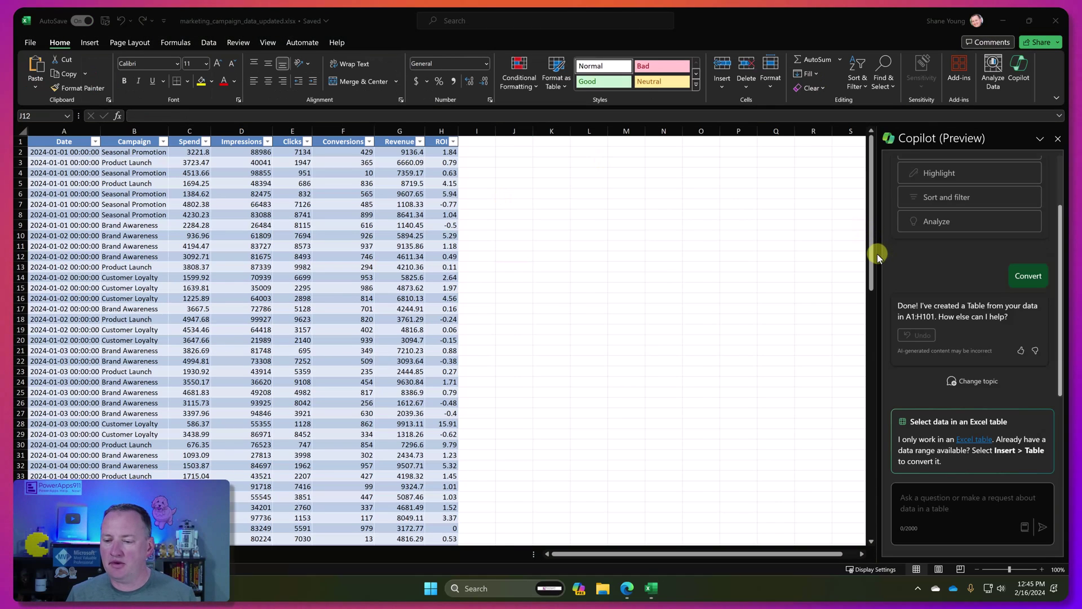
{"action": "left_click_drag", "start_coordinate": [877, 253], "coordinate": [748, 254]}
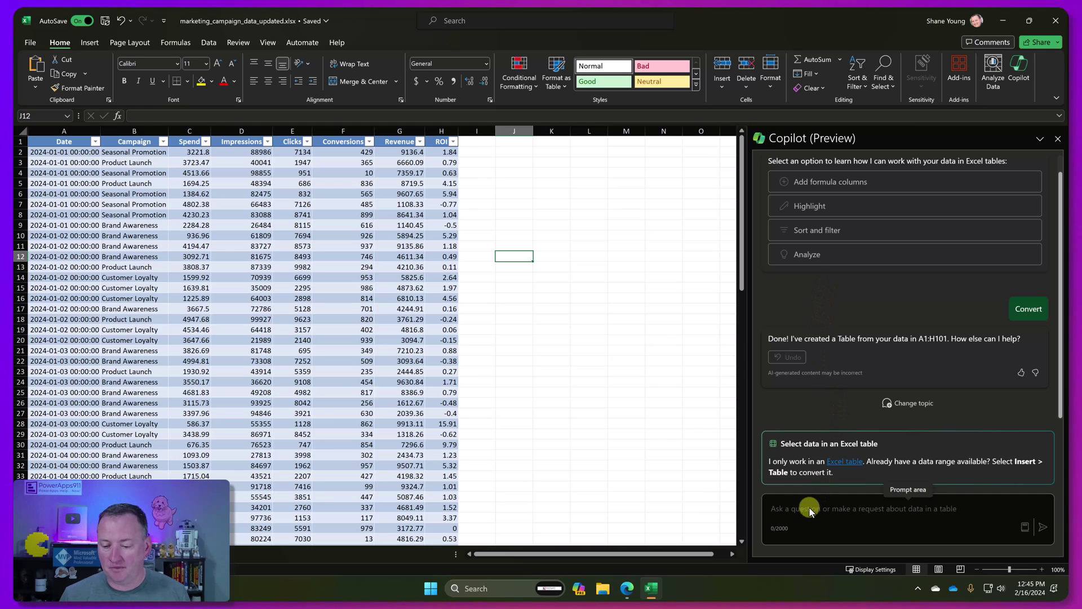
{"action": "left_click_drag", "start_coordinate": [279, 402], "coordinate": [279, 394]}
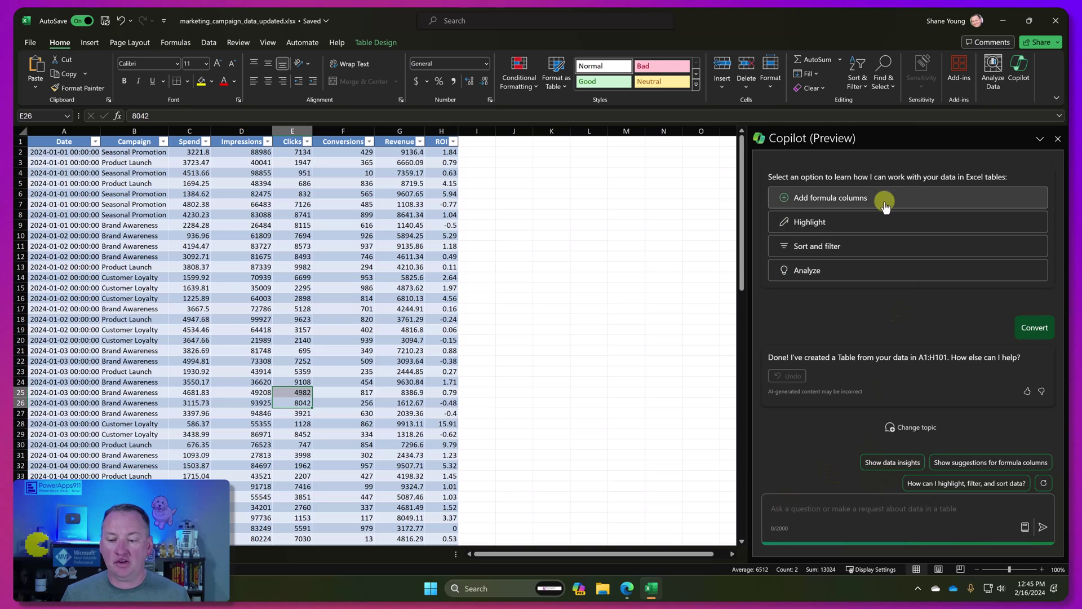
{"action": "left_click", "coordinate": [872, 272]}
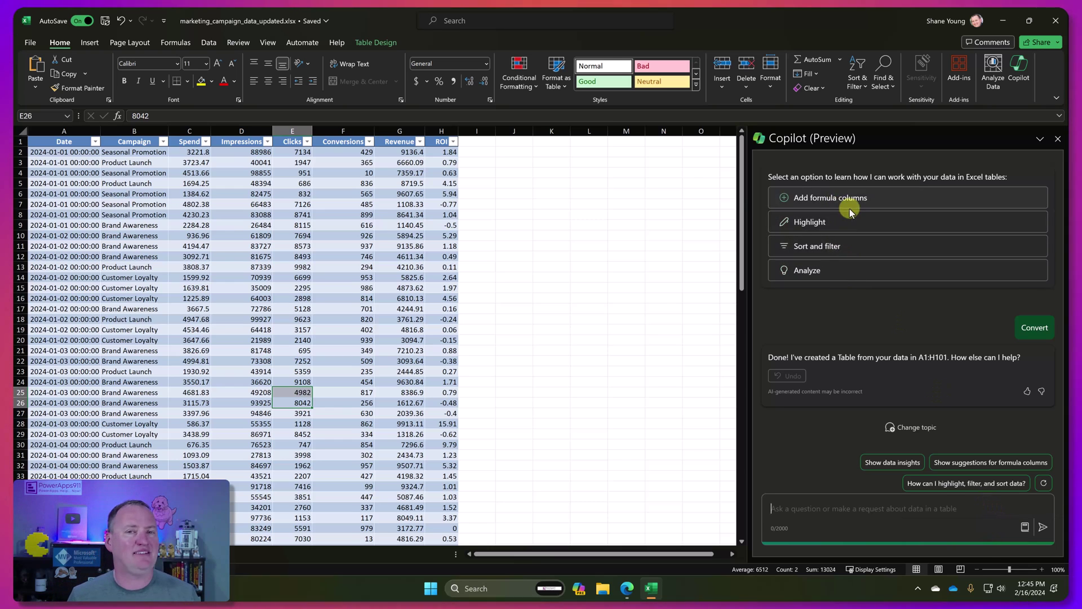
{"action": "left_click", "coordinate": [1025, 529]}
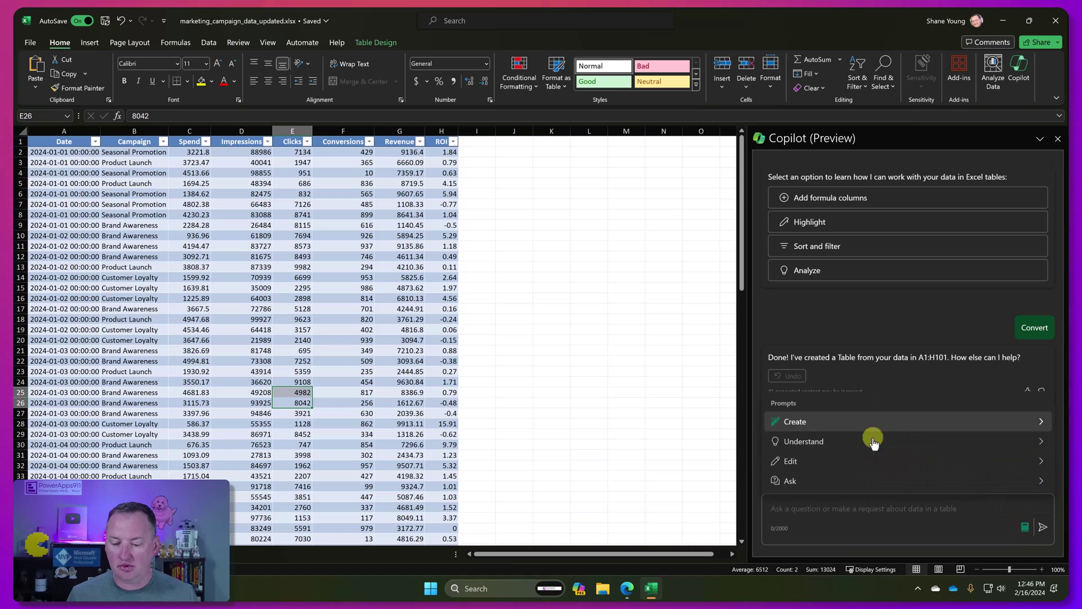
- Have Copilot insert a Cost Per Click column (Spend ÷ Clicks) as column I
{"action": "left_click", "coordinate": [850, 513]}
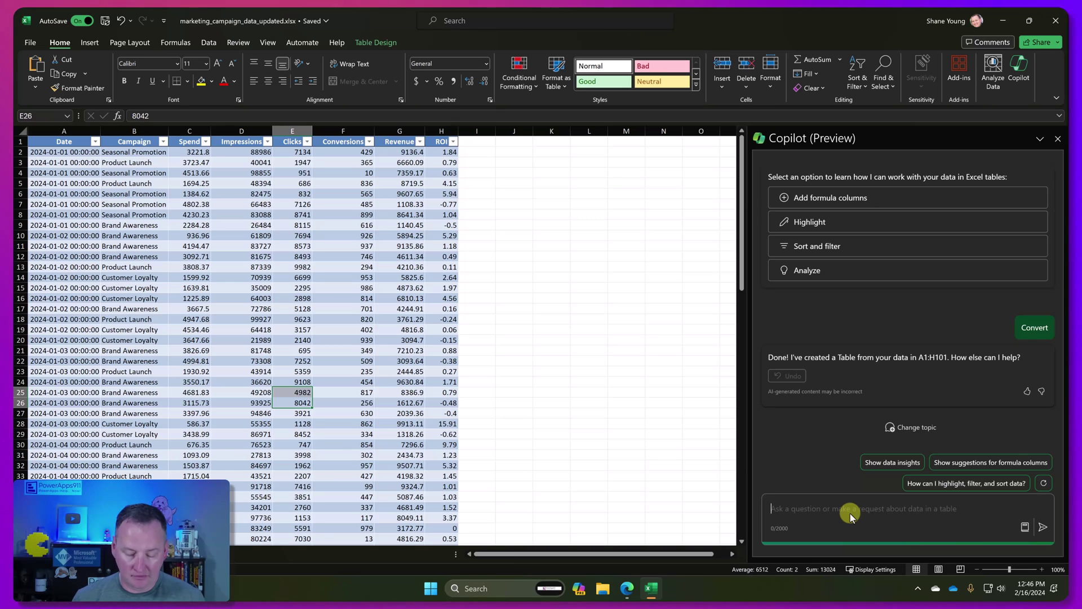
{"action": "type", "text": "Please add me a column for Cost Per Click."}
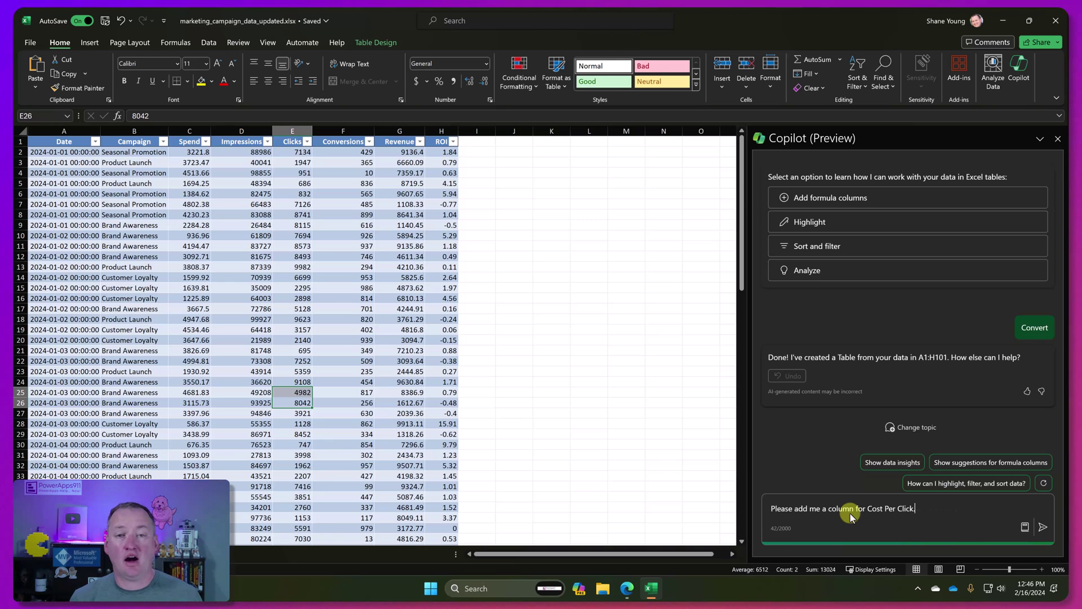
{"action": "key", "text": "Return"}
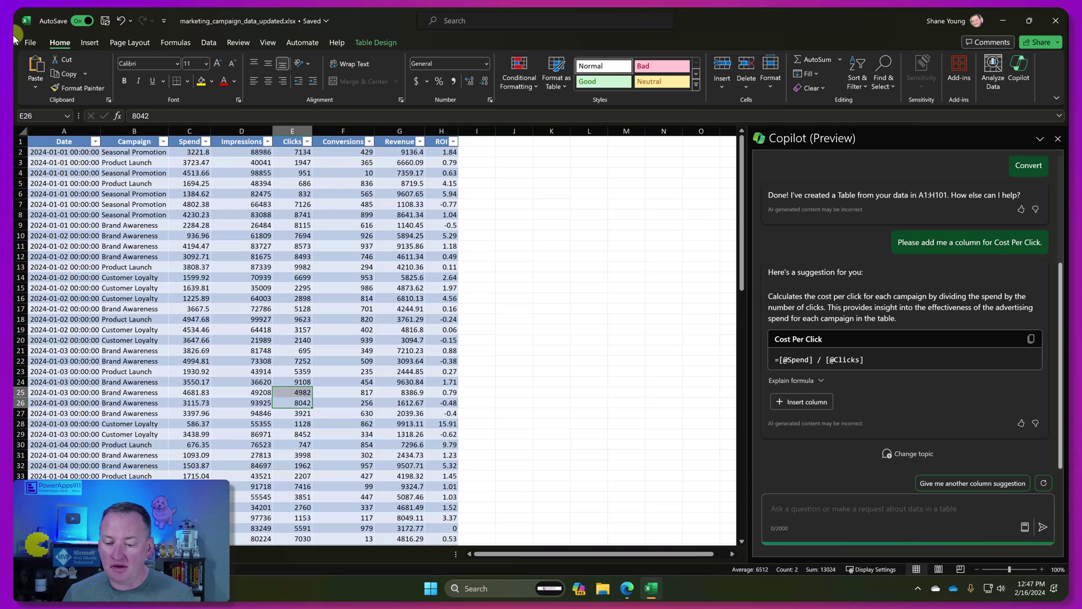
{"action": "left_click", "coordinate": [816, 401]}
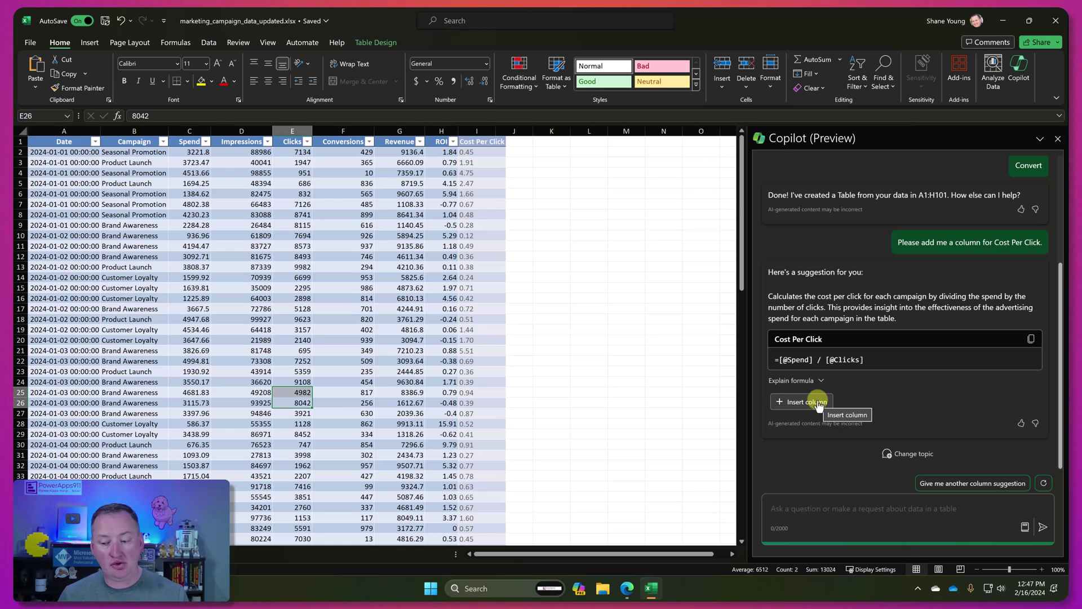
{"action": "left_click", "coordinate": [817, 401]}
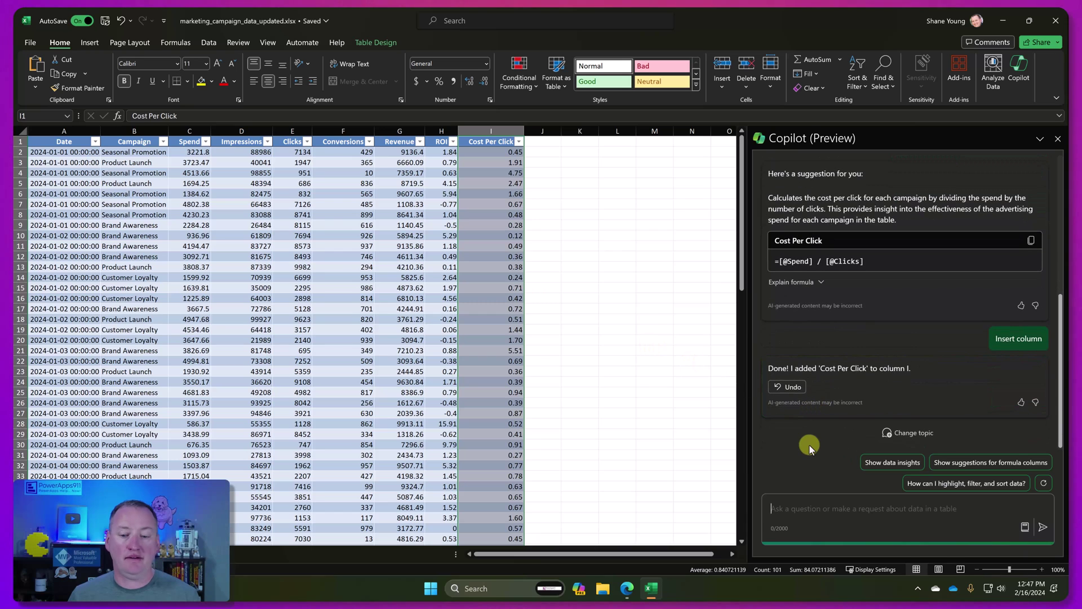
{"action": "left_click", "coordinate": [808, 506]}
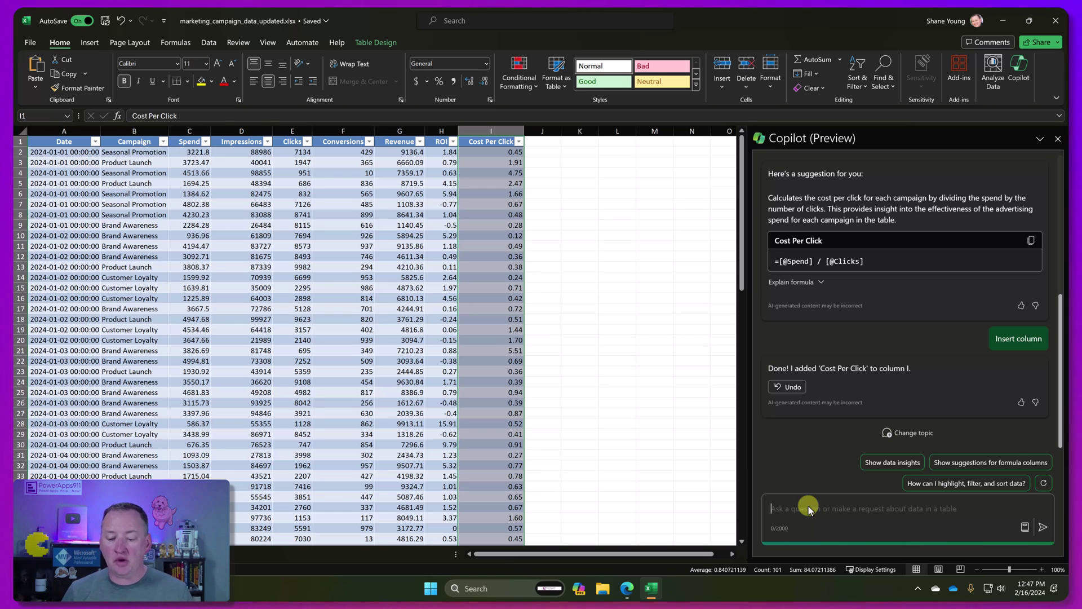
- Ask Copilot for Cost per Impression and Cost per Conversion columns in one request
{"action": "type", "text": "Please add a column for Cost per Impression and Cost per Conversion"}
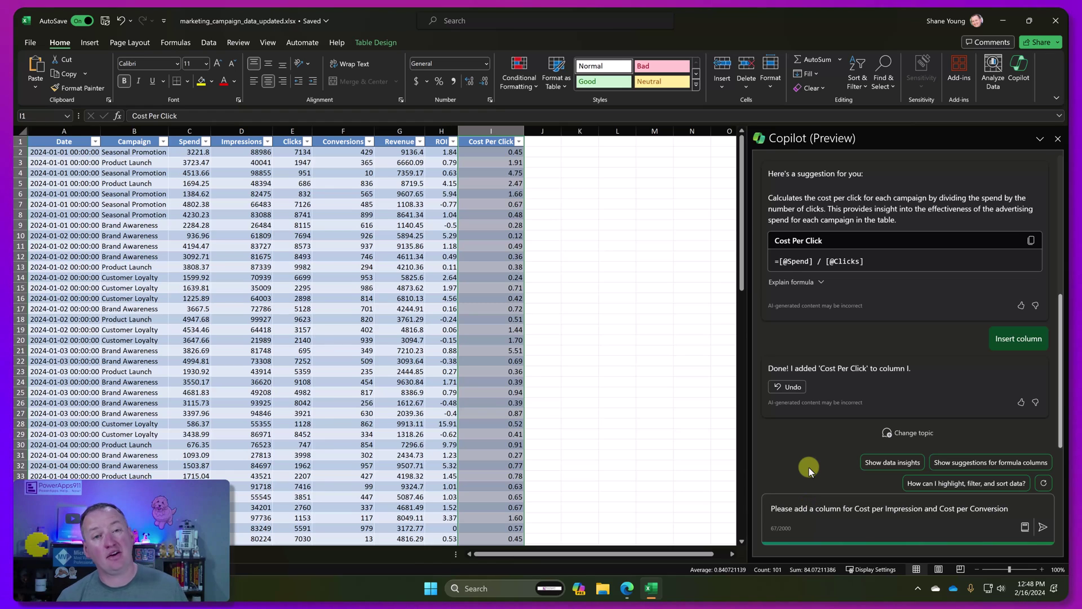
{"action": "key", "text": "Return"}
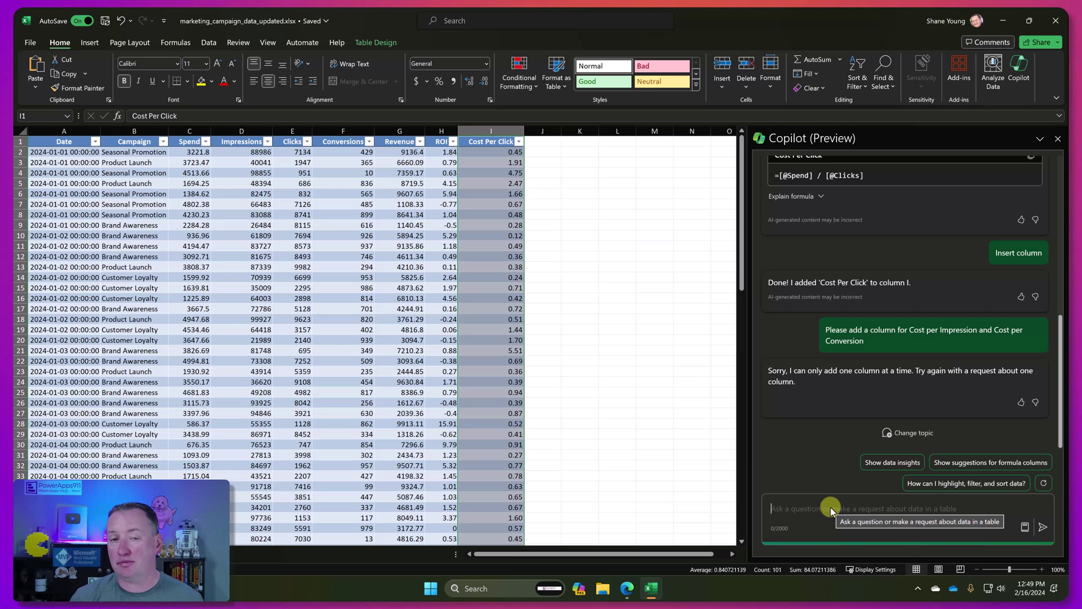
- Send Copilot 'Please rename the Cost Per Click column to CPC'
{"action": "type", "text": "Please rename the Cost Per Click column to CPC"}
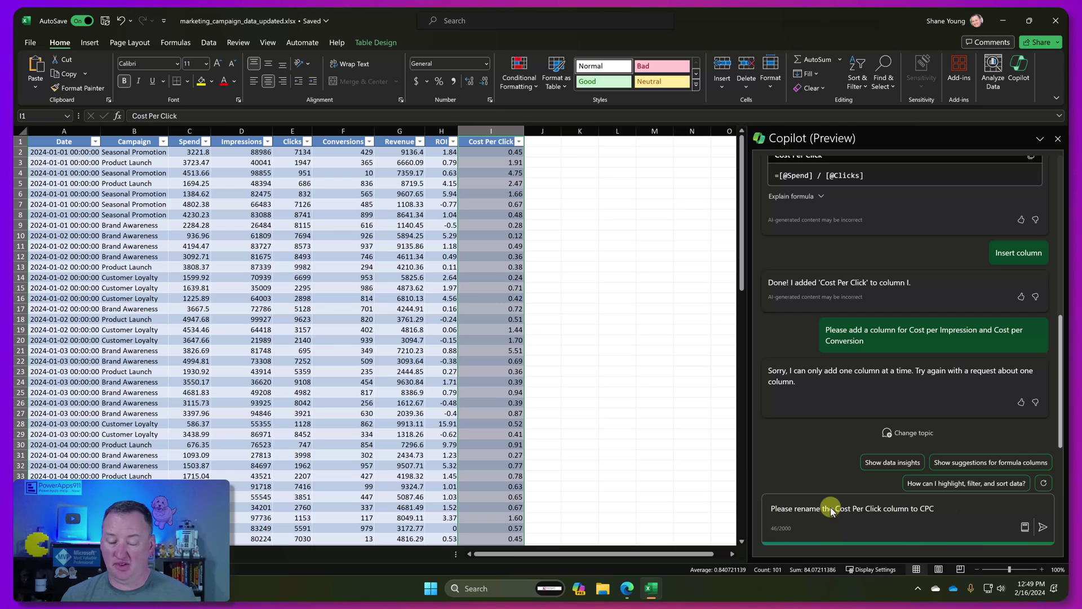
{"action": "key", "text": "Return"}
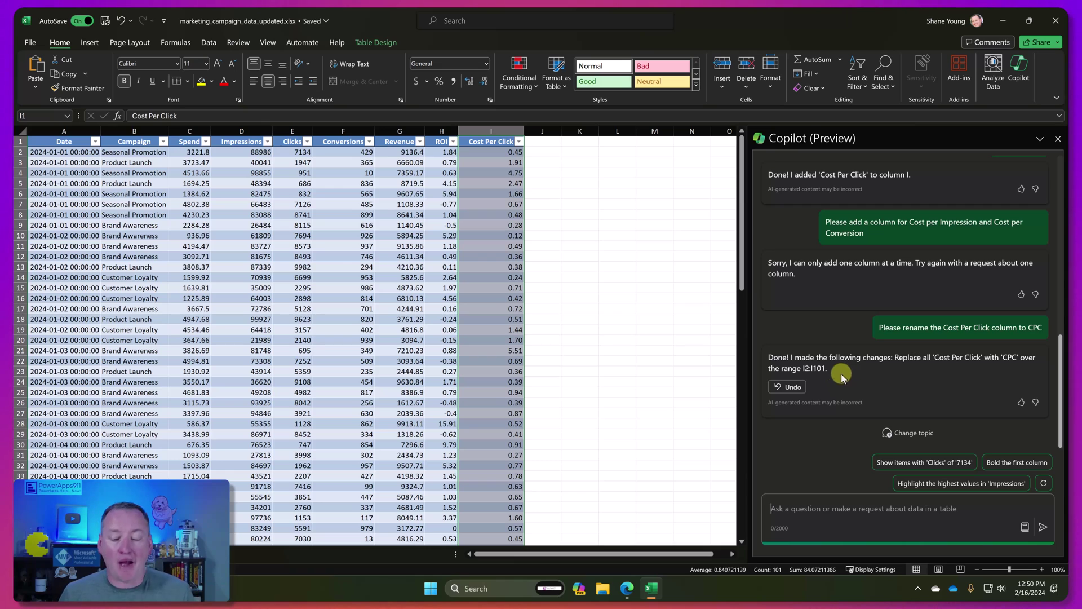
- Undo Copilot's last change, removing the Cost Per Click column so the table ends at ROI
{"action": "left_click", "coordinate": [787, 386]}
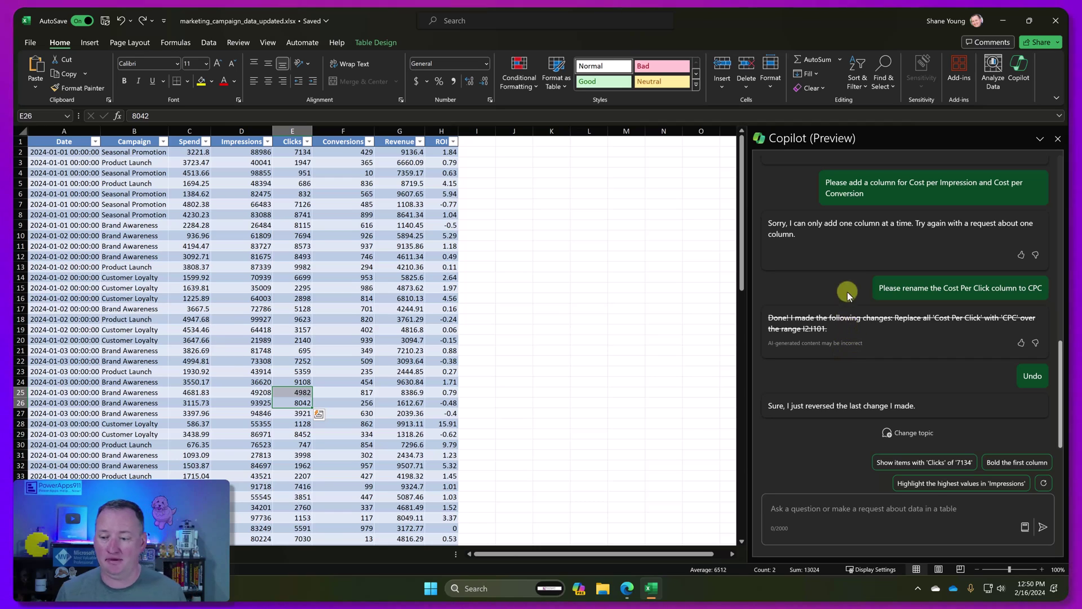
{"action": "scroll", "coordinate": [848, 271], "scroll_direction": "up", "scroll_amount": 1}
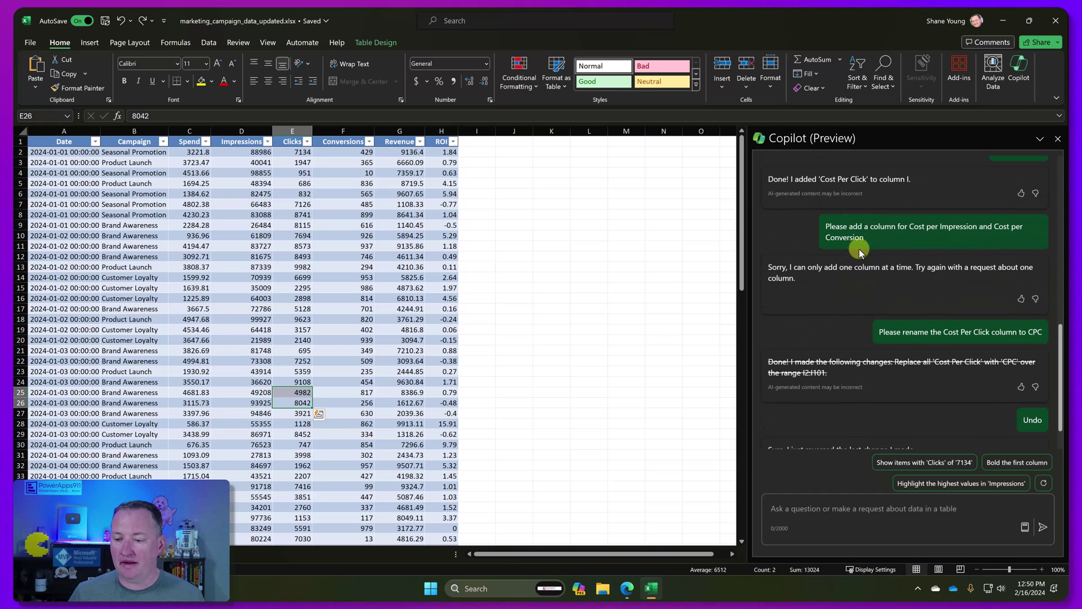
{"action": "left_click_drag", "start_coordinate": [867, 235], "coordinate": [825, 228]}
{"action": "scroll", "coordinate": [830, 275], "scroll_direction": "up", "scroll_amount": 5}
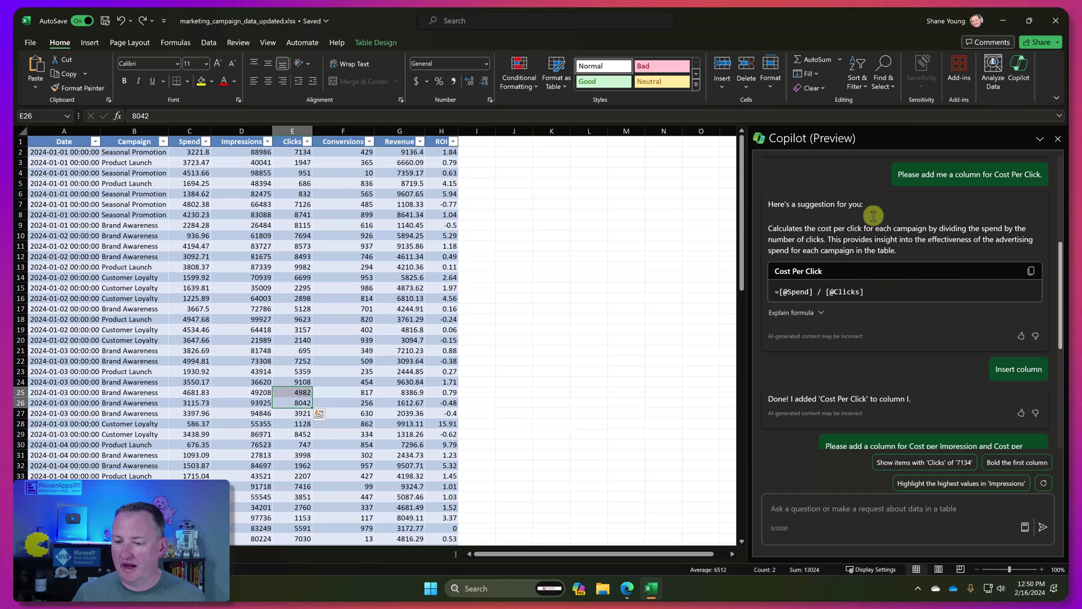
{"action": "left_click_drag", "start_coordinate": [939, 179], "coordinate": [1044, 177]}
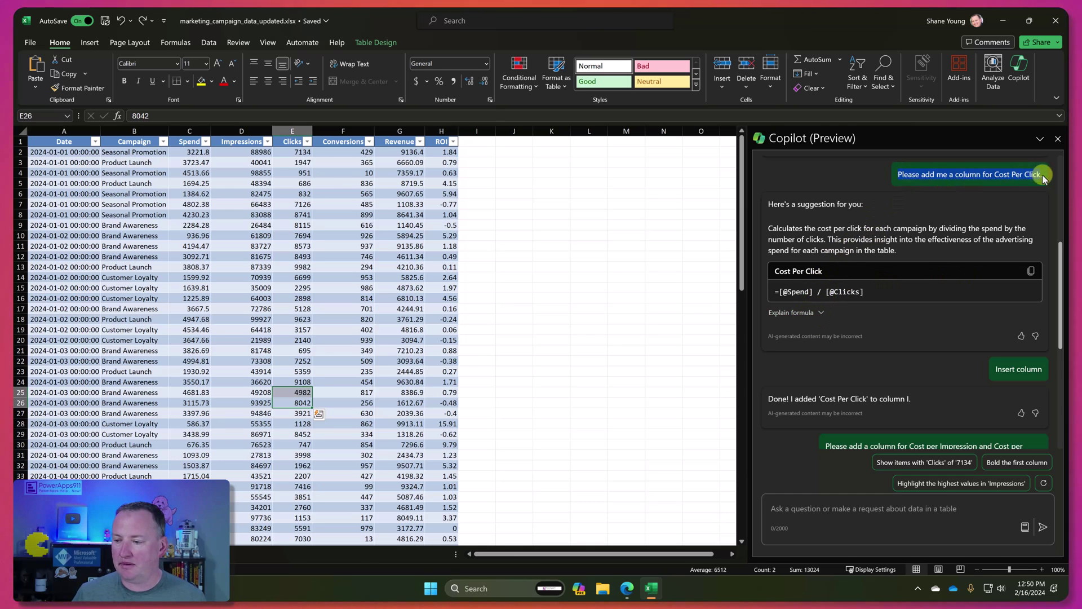
{"action": "key", "text": "ctrl+c"}
{"action": "scroll", "coordinate": [901, 366], "scroll_direction": "down", "scroll_amount": 5}
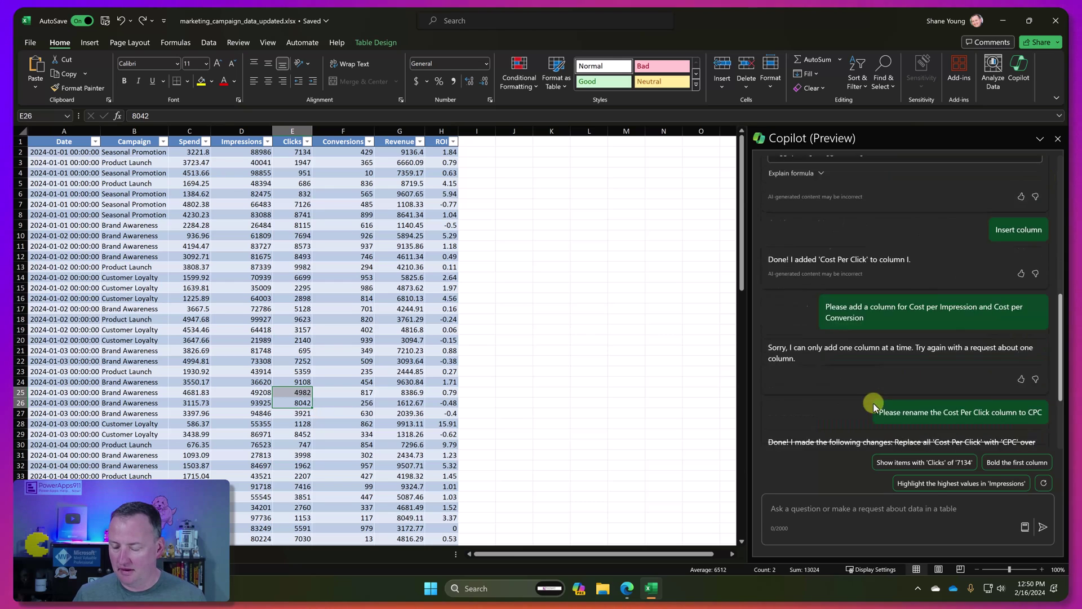
{"action": "left_click", "coordinate": [812, 510]}
{"action": "key", "text": "ctrl+v"}
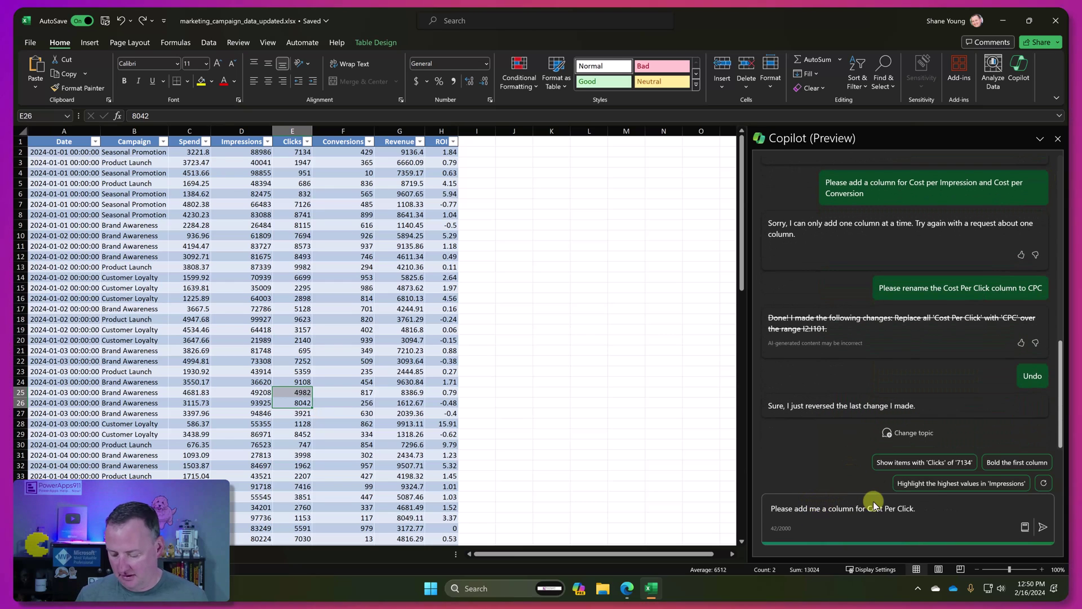
{"action": "key", "text": "BackSpace"}
{"action": "type", "text": "and name it CPC."}
{"action": "key", "text": "Return"}
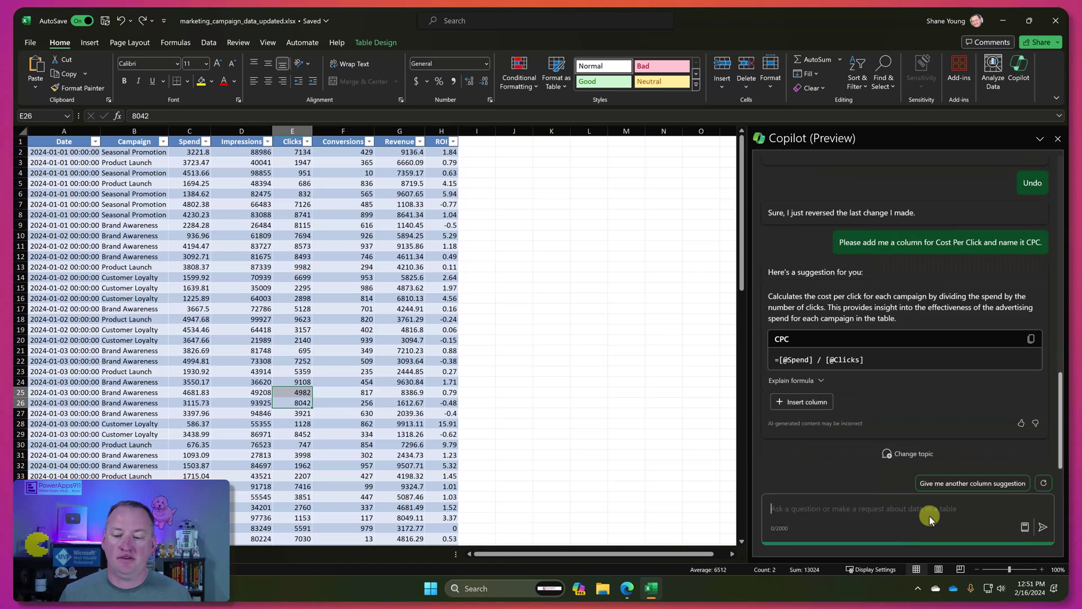
{"action": "left_click", "coordinate": [824, 411]}
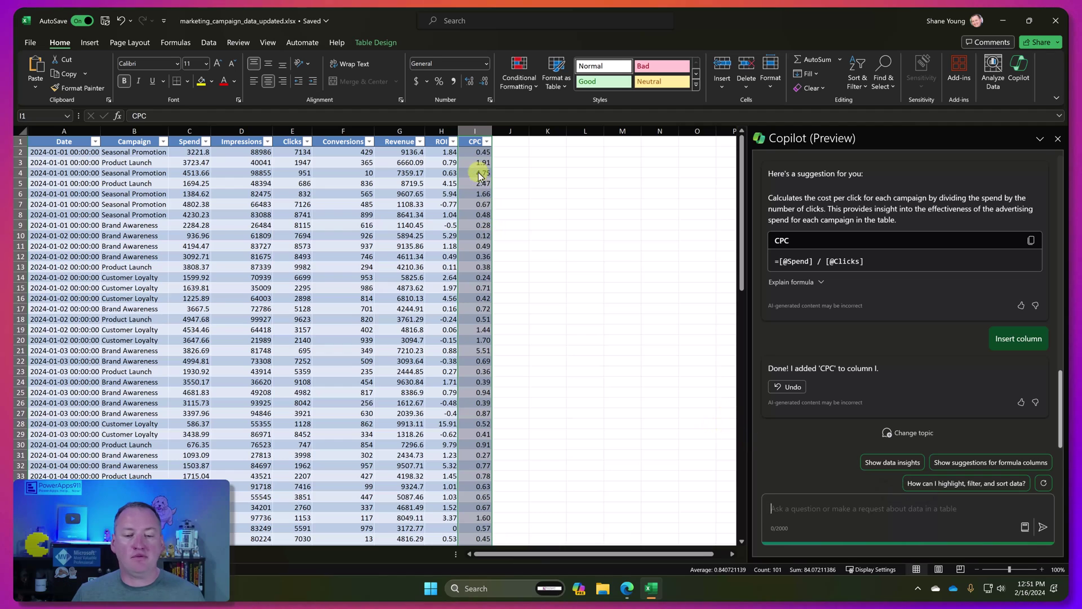
{"action": "left_click", "coordinate": [480, 153]}
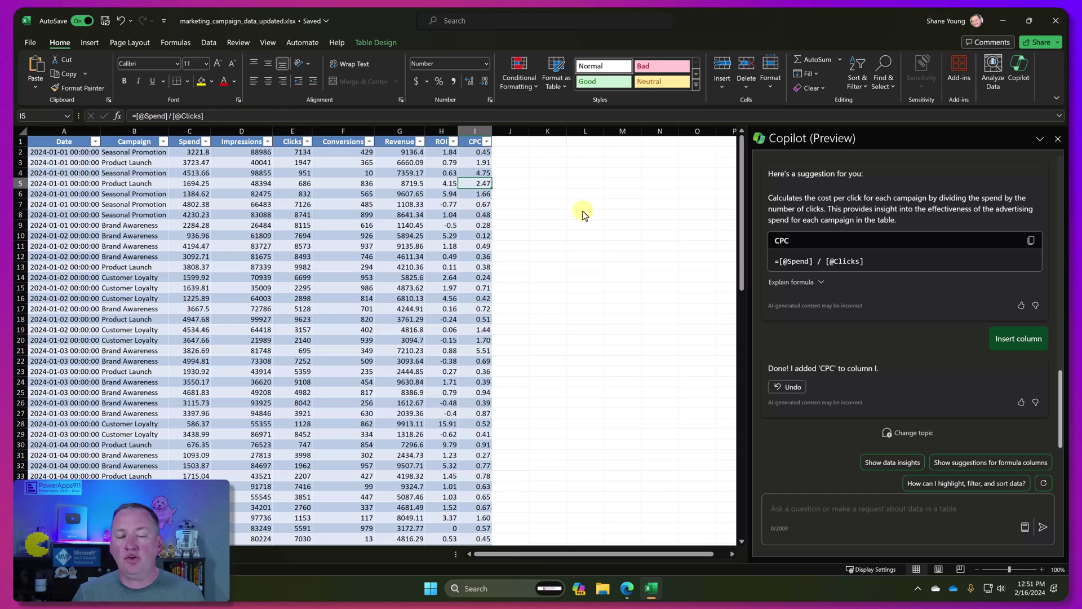
- Have Copilot display Revenue as currency, and give the Spend column C Accounting Number Format
{"action": "left_click", "coordinate": [800, 509]}
{"action": "type", "text": "Please make the revenue column display as currency"}
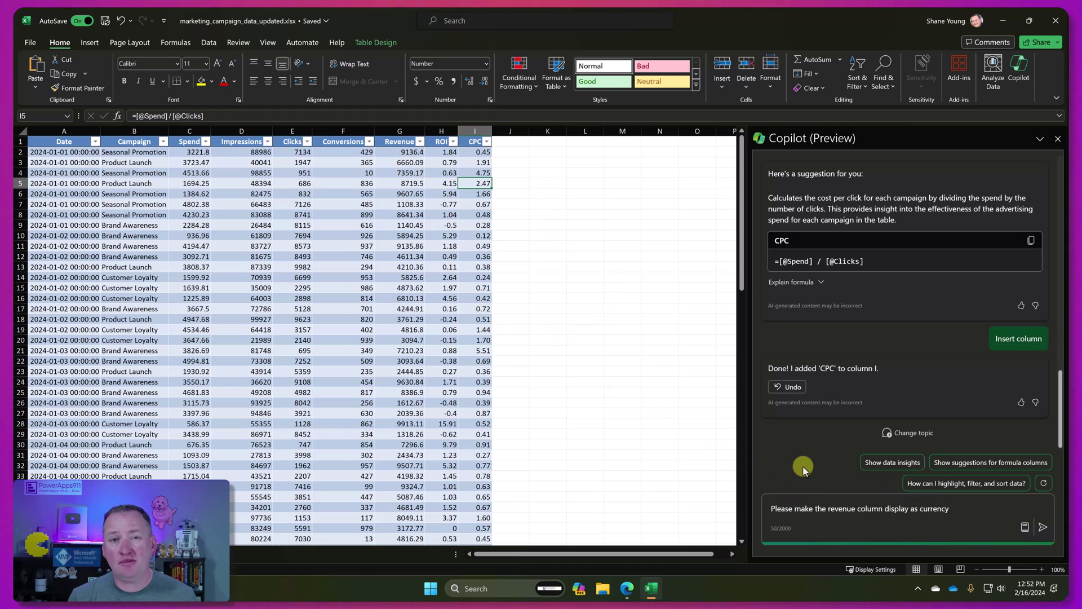
{"action": "key", "text": "Return"}
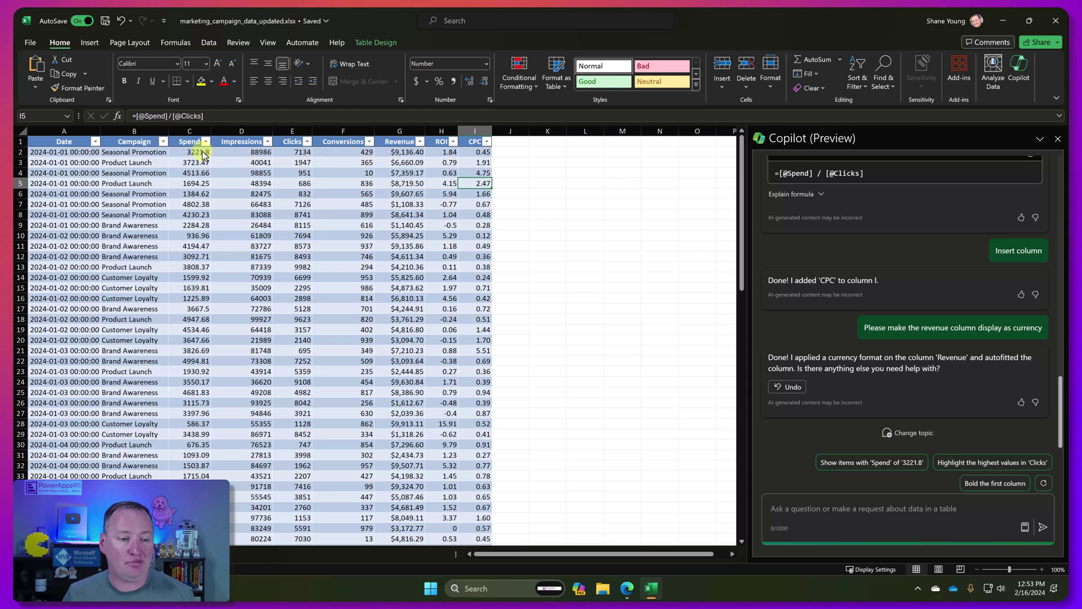
{"action": "left_click", "coordinate": [205, 132]}
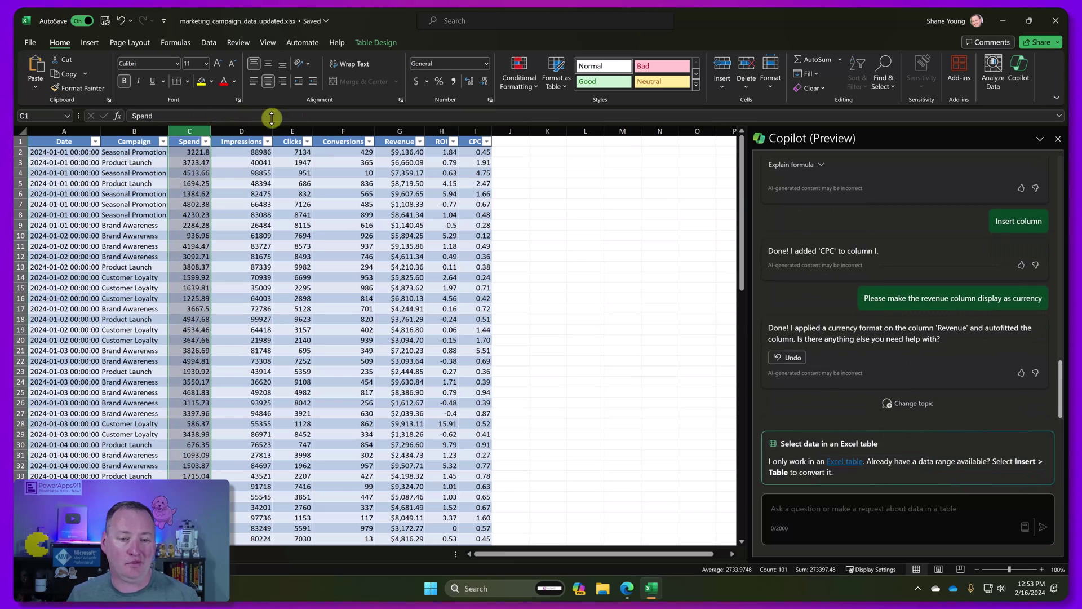
{"action": "left_click", "coordinate": [417, 81]}
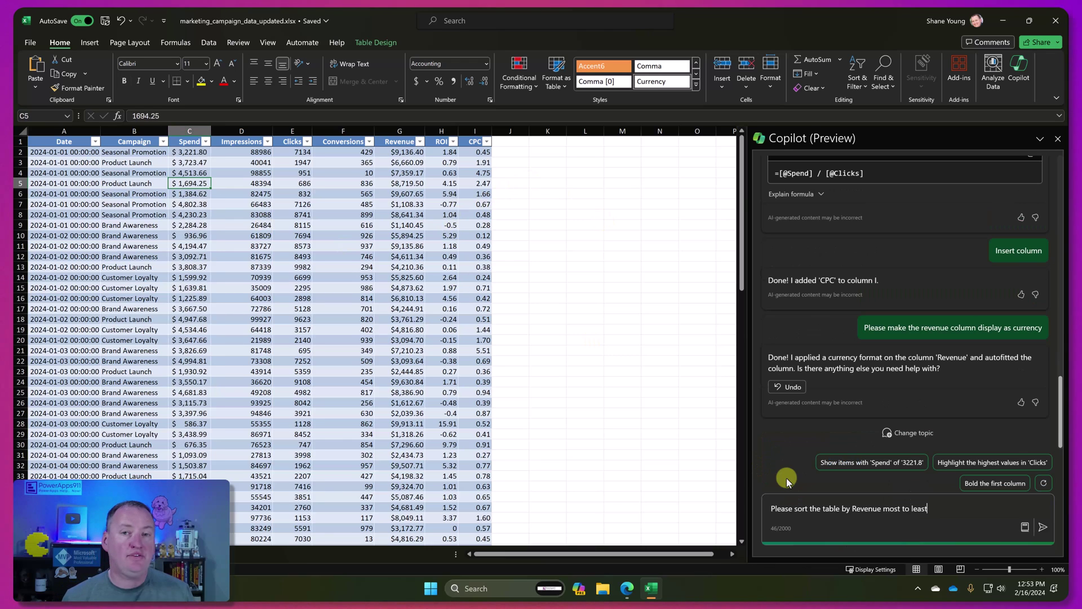
- Send the drafted 'Please sort the table by Revenue most to least' request to Copilot
{"action": "key", "text": "Return"}
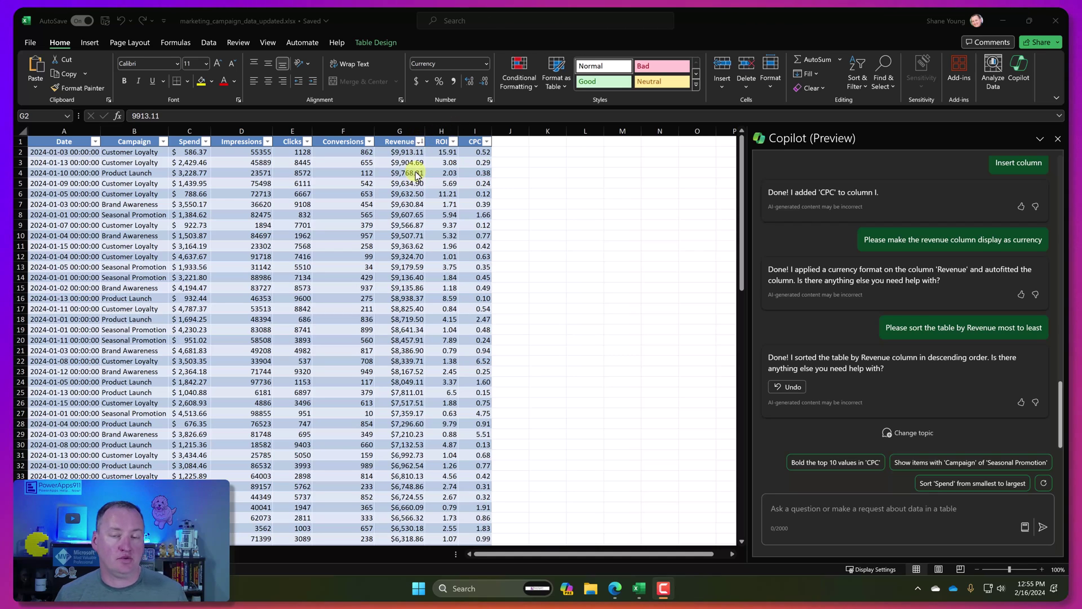
- Ask Copilot how the ROI column was derived, then how ROI is typically calculated
{"action": "left_click", "coordinate": [772, 452]}
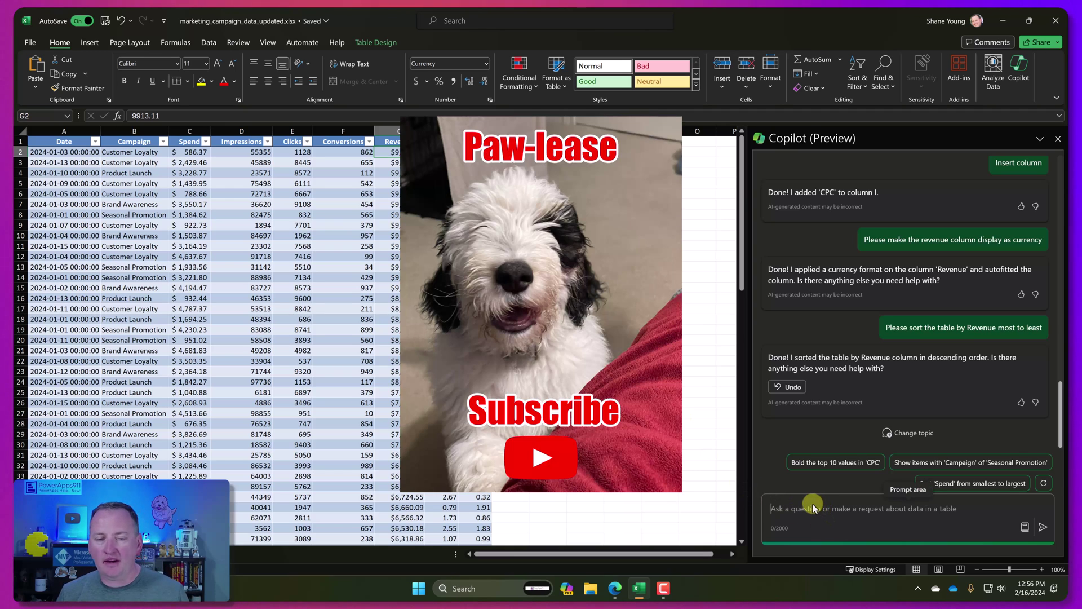
{"action": "left_click", "coordinate": [813, 503]}
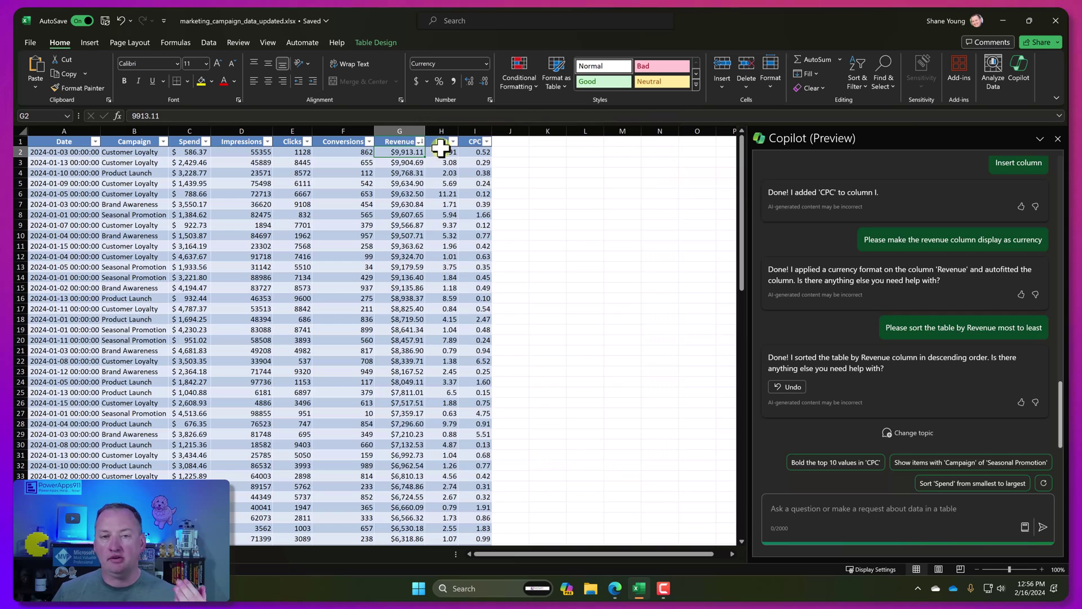
{"action": "left_click", "coordinate": [439, 152]}
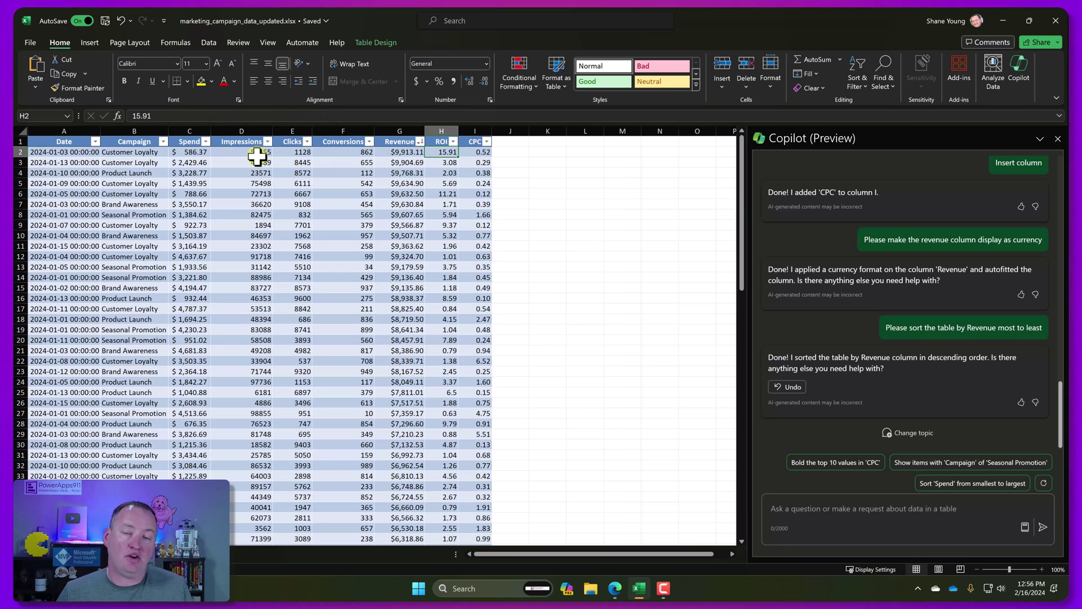
{"action": "left_click", "coordinate": [810, 513]}
{"action": "type", "text": "There is a ROI column. Based on the data do you know how it came up with that column?"}
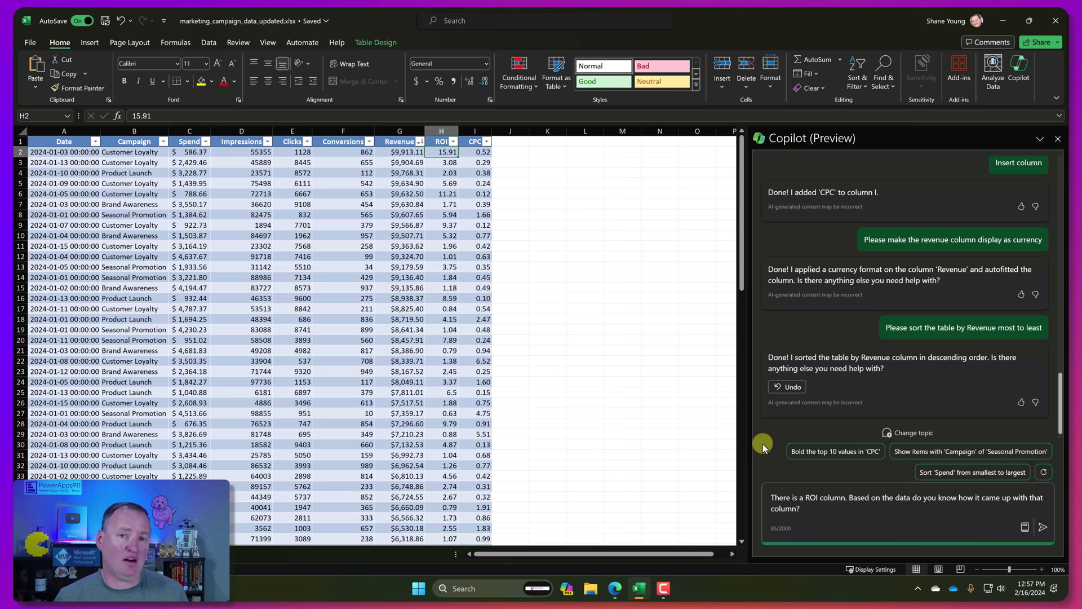
{"action": "key", "text": "Return"}
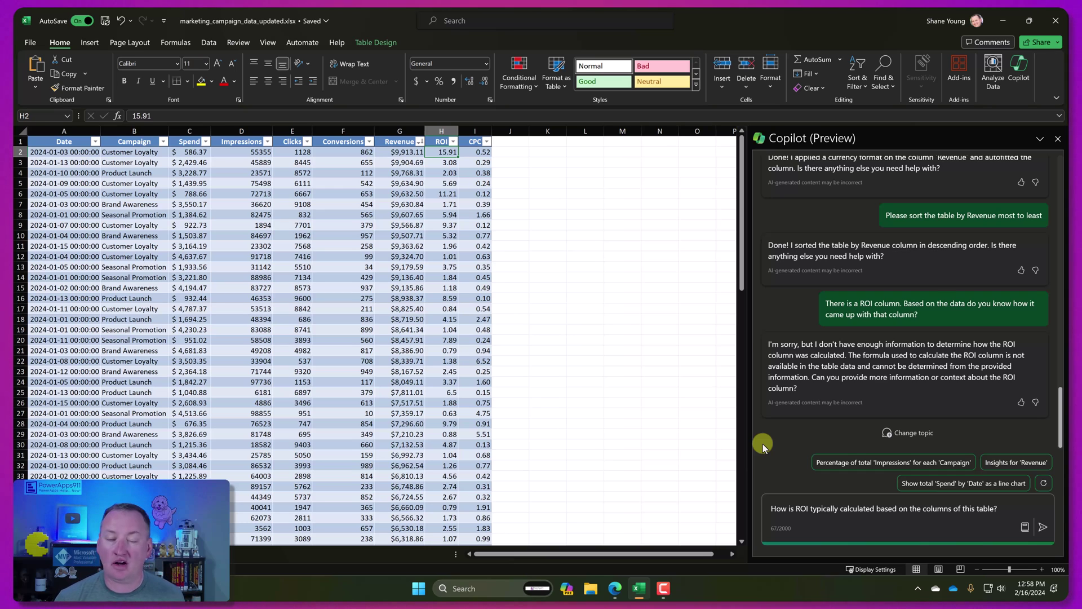
{"action": "key", "text": "Return"}
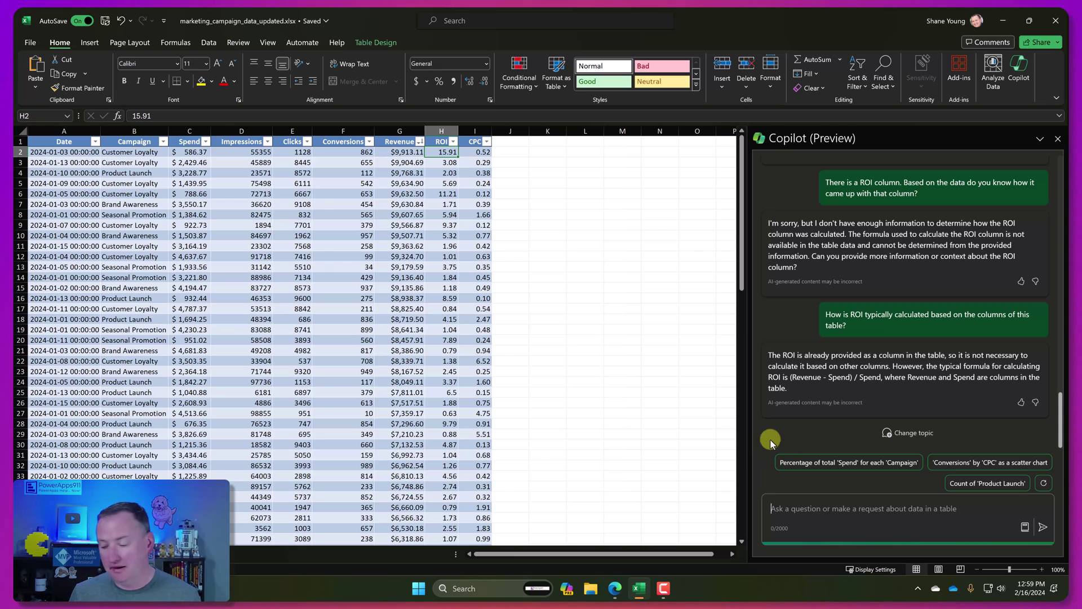
- Ask Copilot 'What is the percentage of Spend based on Campaign?' and add its chart to a new sheet
{"action": "type", "text": "What is the percentage of Spend based on Campaign?"}
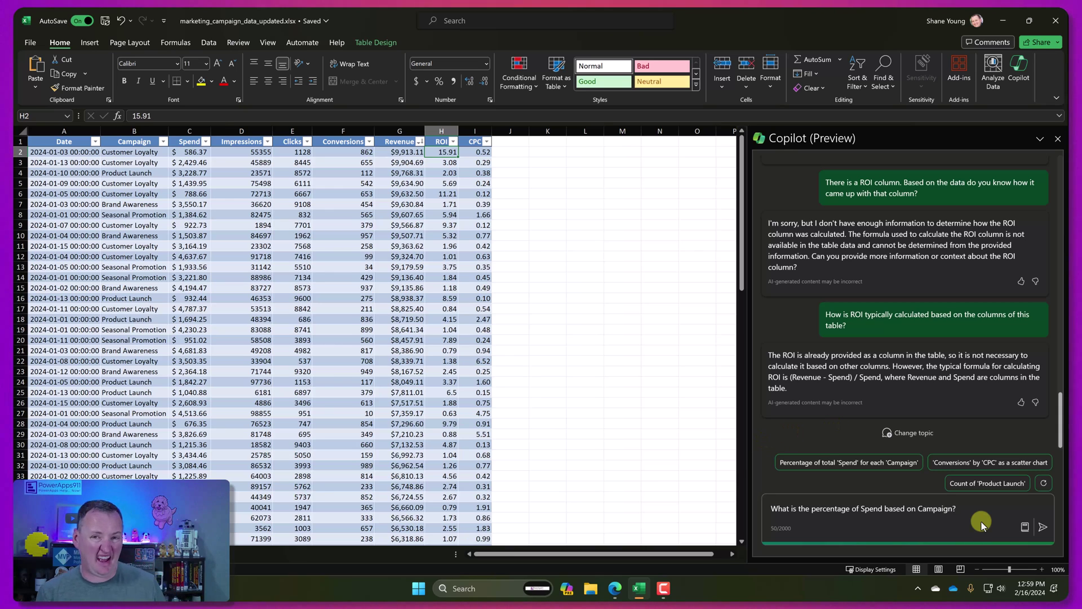
{"action": "key", "text": "Return"}
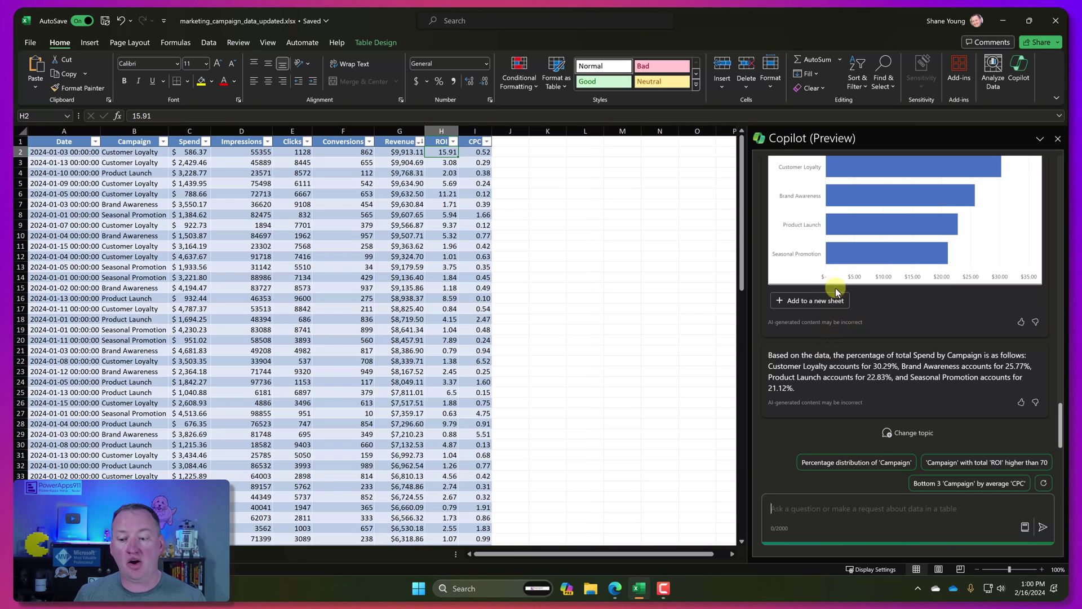
{"action": "left_click", "coordinate": [827, 304]}
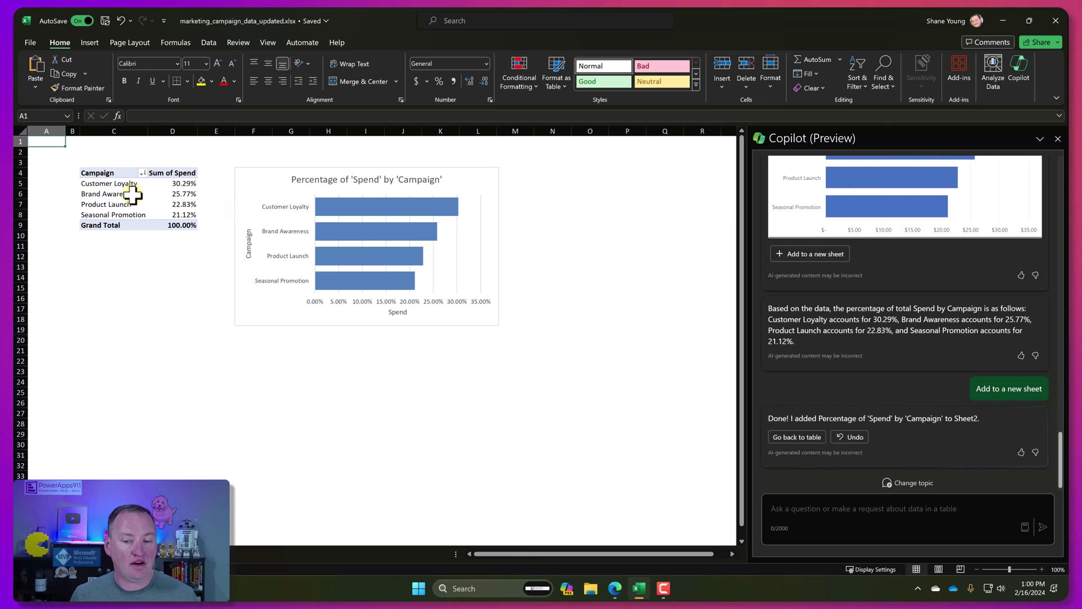
- Filter the Sheet2 pivot table's Campaign field to Customer Loyalty and Product Launch
{"action": "left_click", "coordinate": [135, 193]}
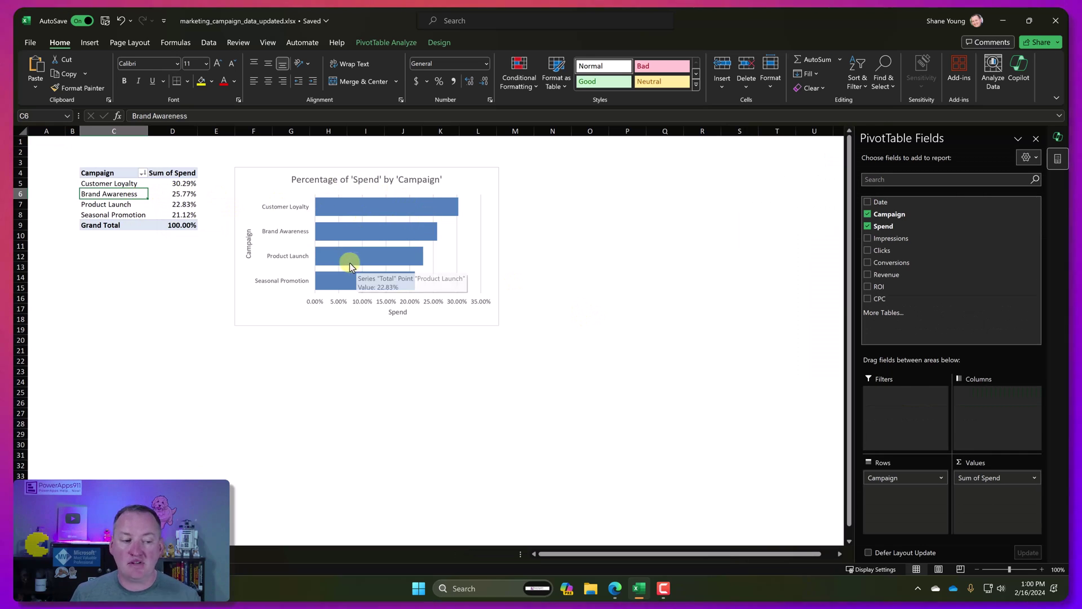
{"action": "left_click", "coordinate": [143, 173]}
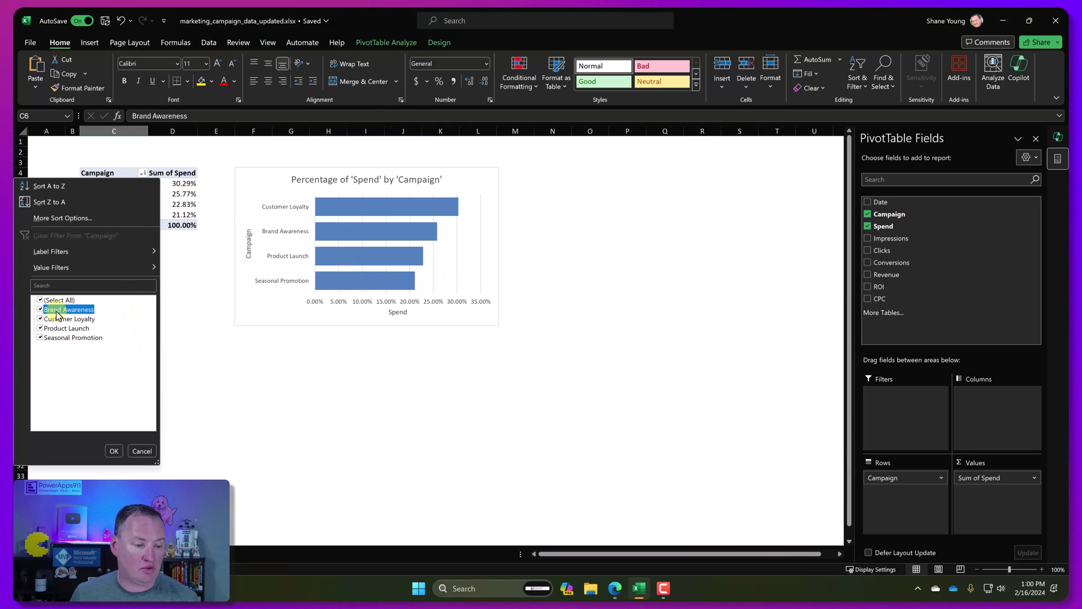
{"action": "left_click", "coordinate": [40, 300]}
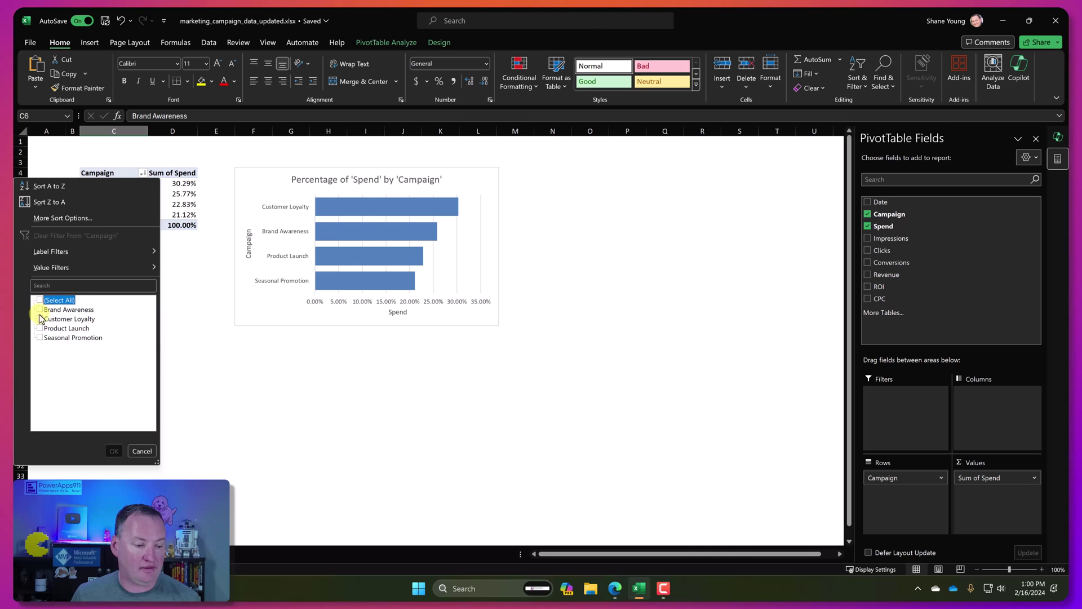
{"action": "left_click", "coordinate": [40, 319]}
{"action": "left_click", "coordinate": [113, 450]}
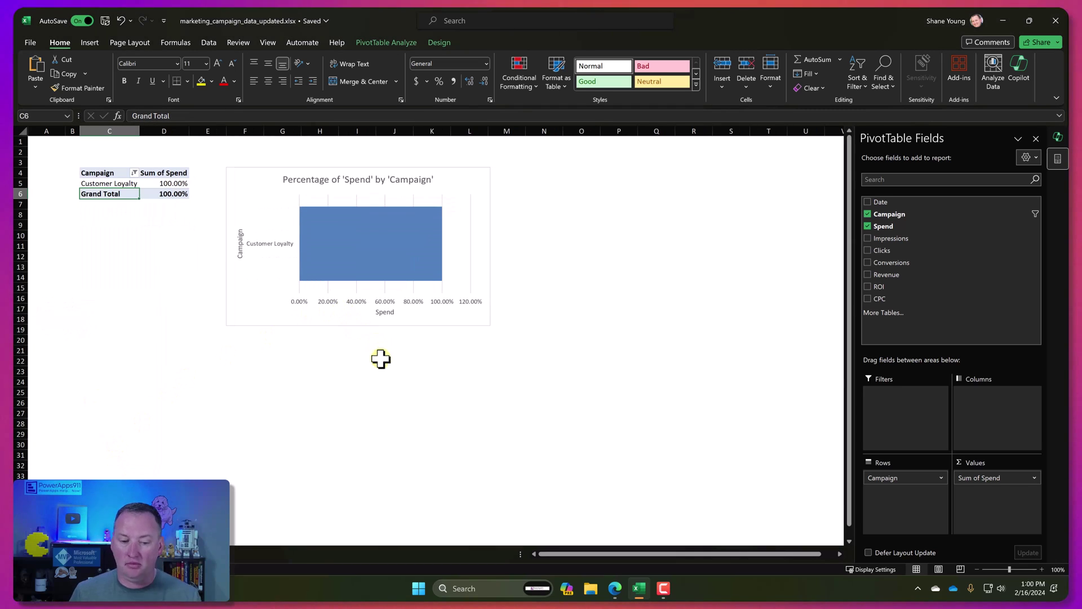
{"action": "left_click", "coordinate": [134, 172]}
{"action": "left_click", "coordinate": [65, 332]}
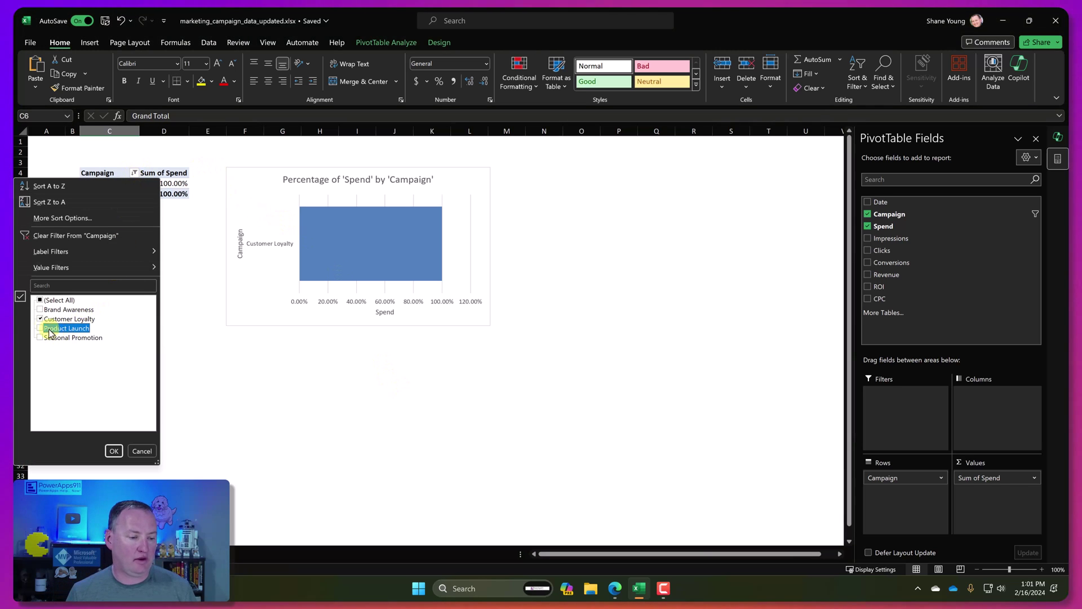
{"action": "left_click", "coordinate": [111, 451]}
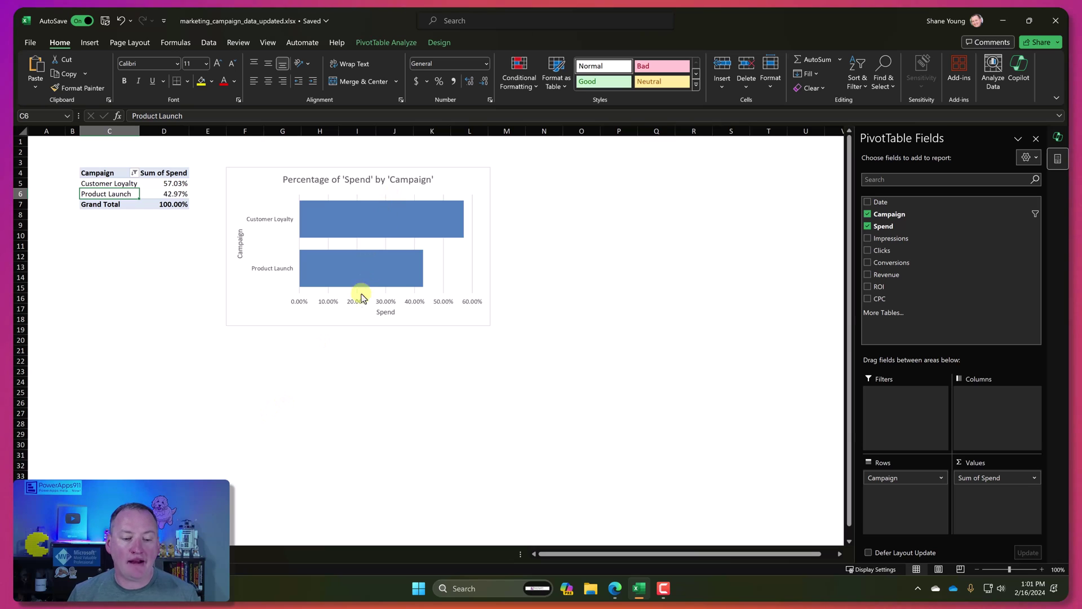
- Select the chart and remaining rows, reopen Copilot, and check Customer Loyalty's 57.03% share
{"action": "left_click", "coordinate": [299, 319]}
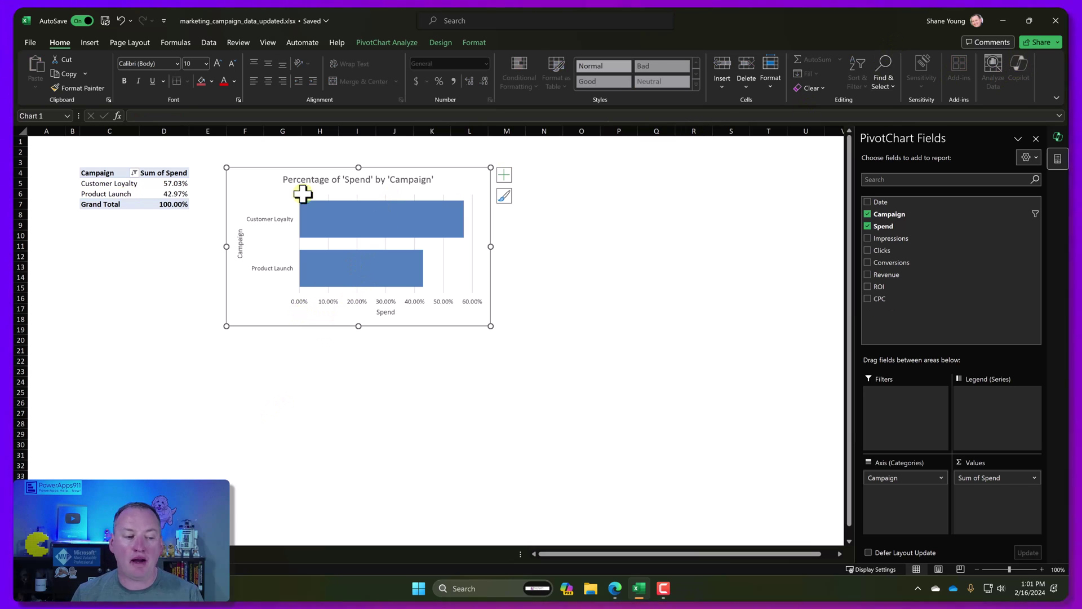
{"action": "left_click_drag", "start_coordinate": [107, 193], "coordinate": [121, 186]}
{"action": "left_click", "coordinate": [990, 87]}
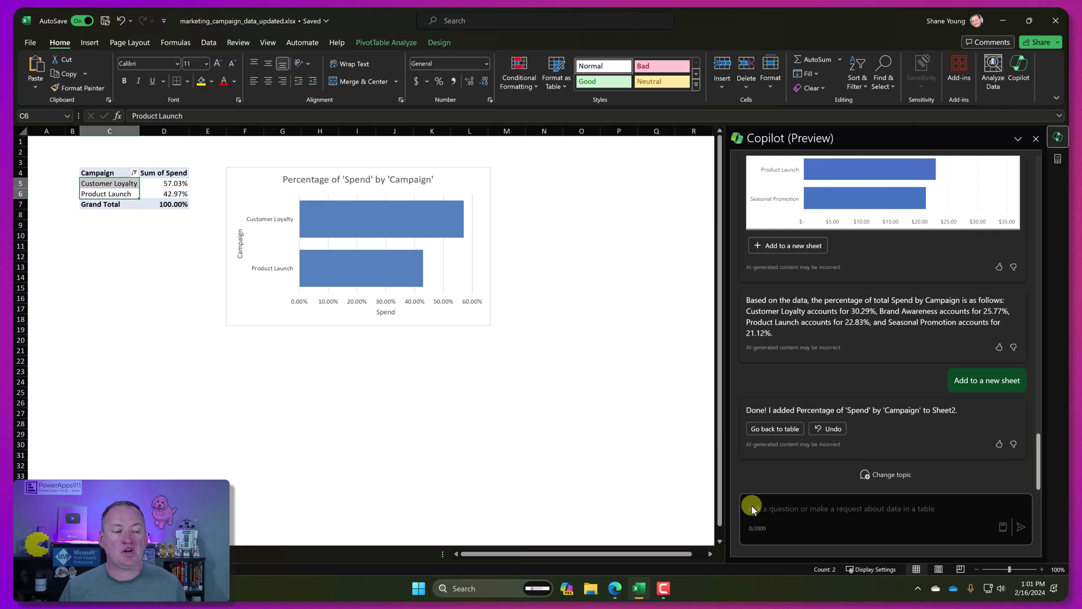
{"action": "left_click", "coordinate": [148, 184]}
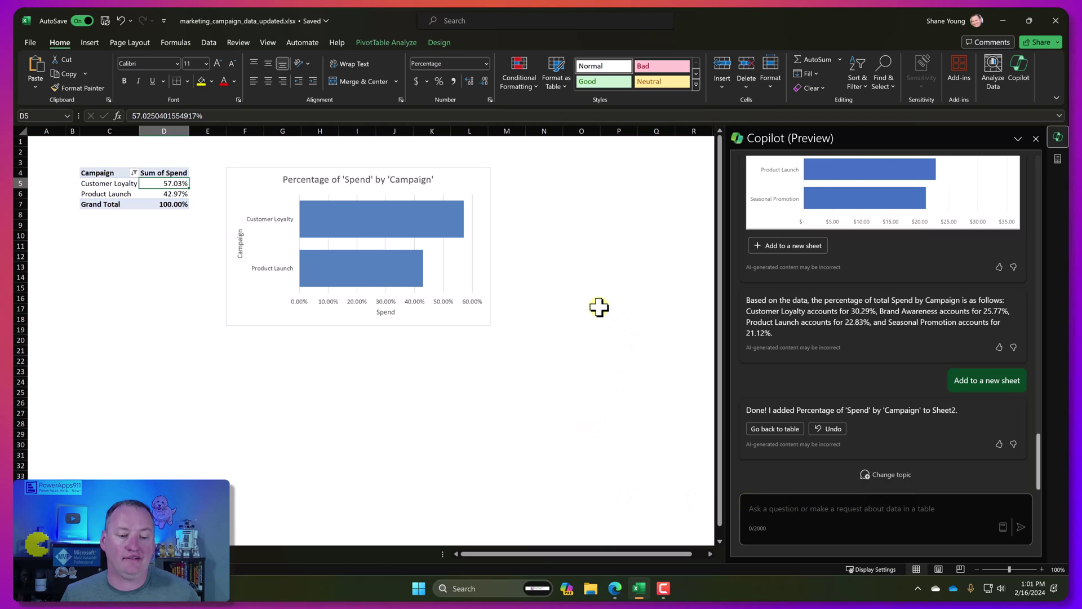
- Have Copilot apply a red-yellow-green color scale to Revenue, then sort Date oldest to newest
{"action": "left_click", "coordinate": [68, 553]}
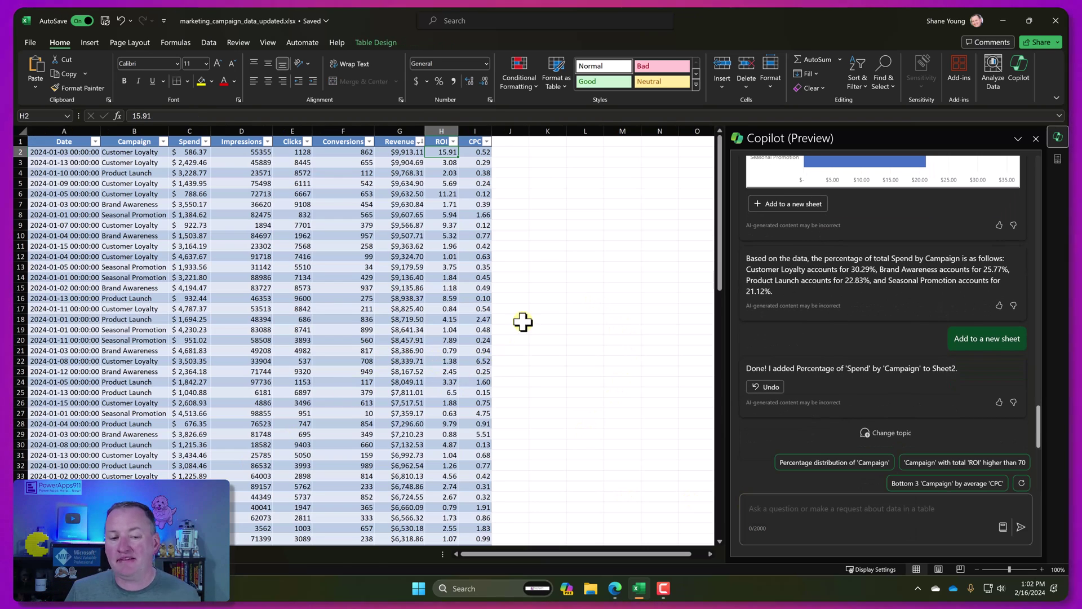
{"action": "left_click", "coordinate": [406, 152]}
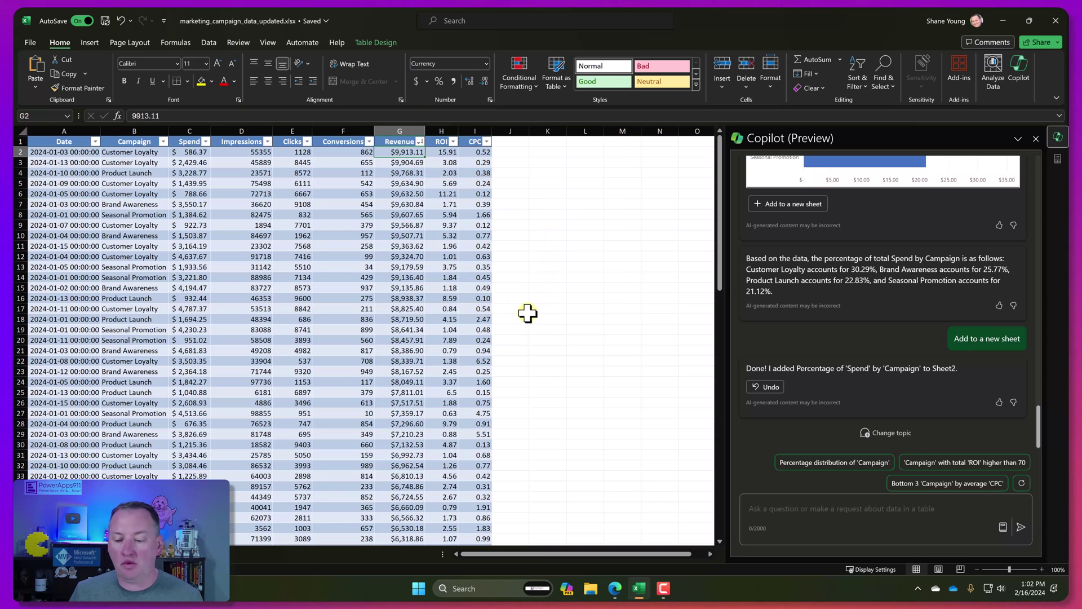
{"action": "type", "text": "Apply a red-yellow-green color scale to the Revenue column please"}
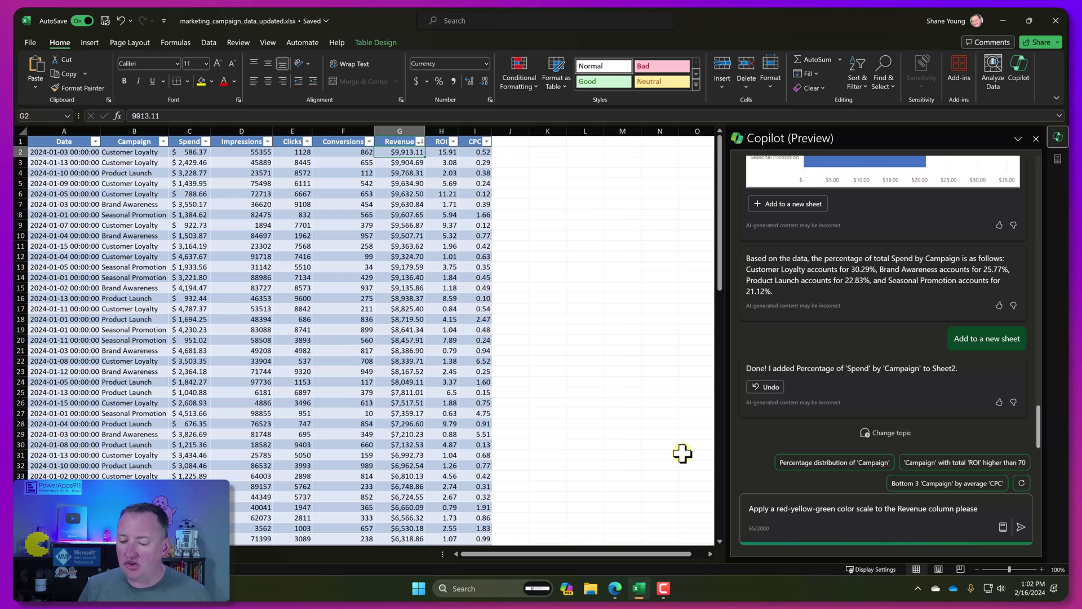
{"action": "key", "text": "Return"}
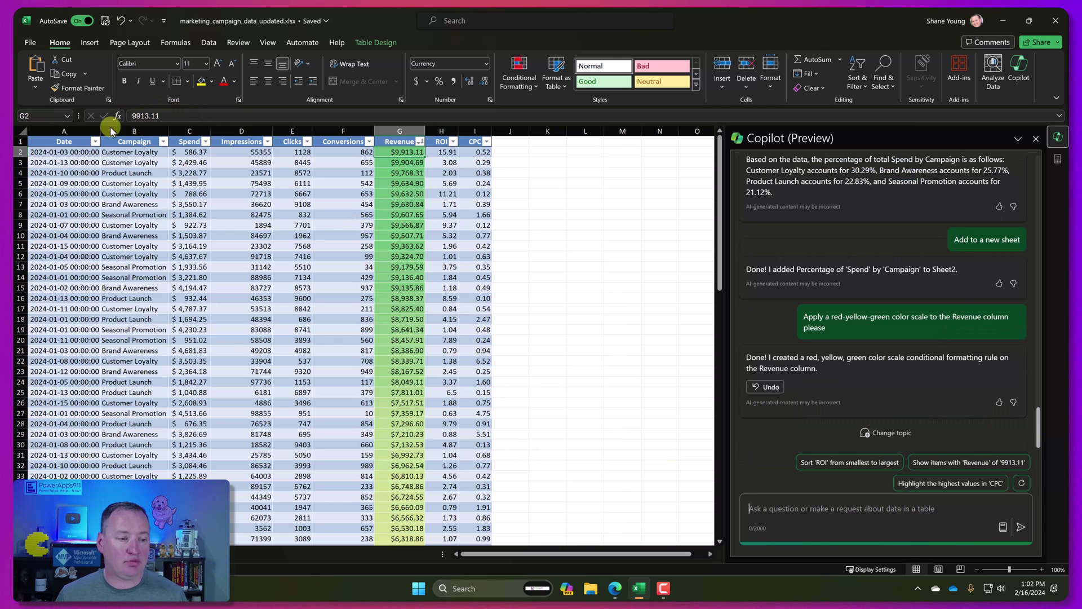
{"action": "left_click", "coordinate": [96, 142]}
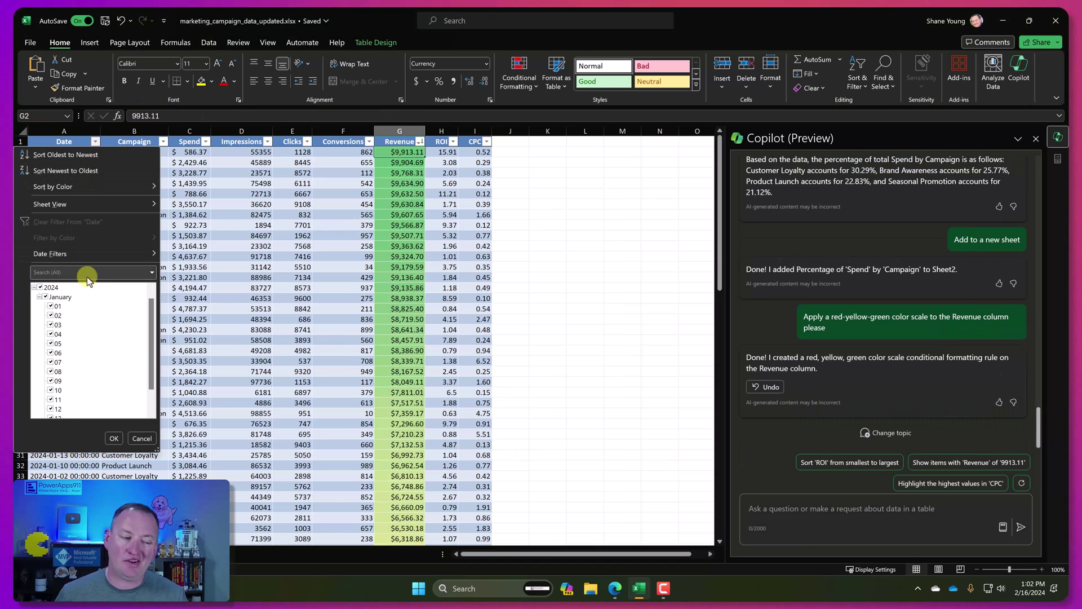
{"action": "left_click", "coordinate": [104, 154]}
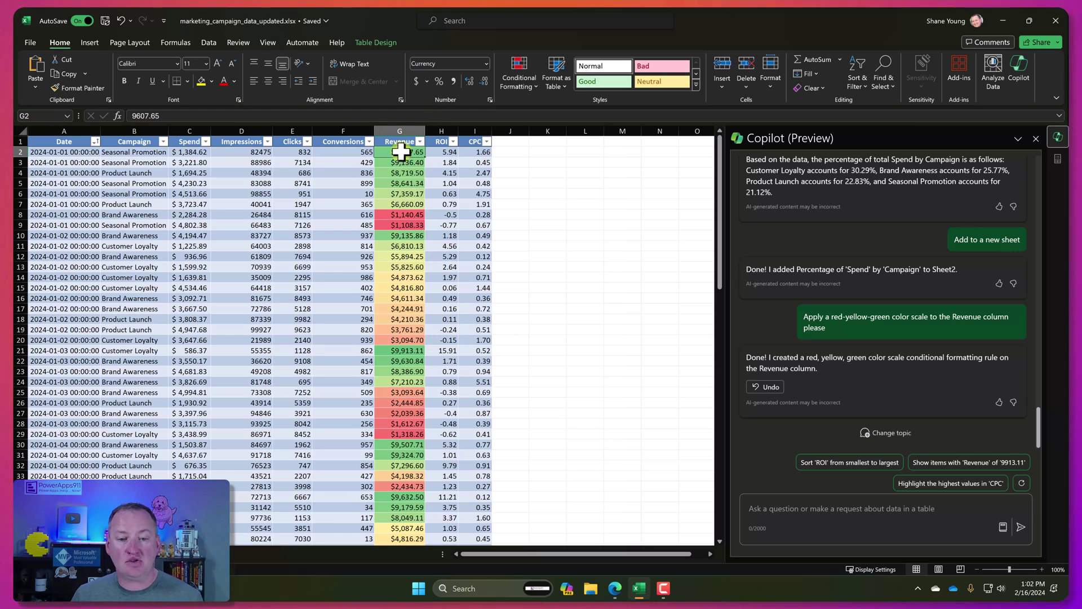
{"action": "left_click", "coordinate": [520, 78]}
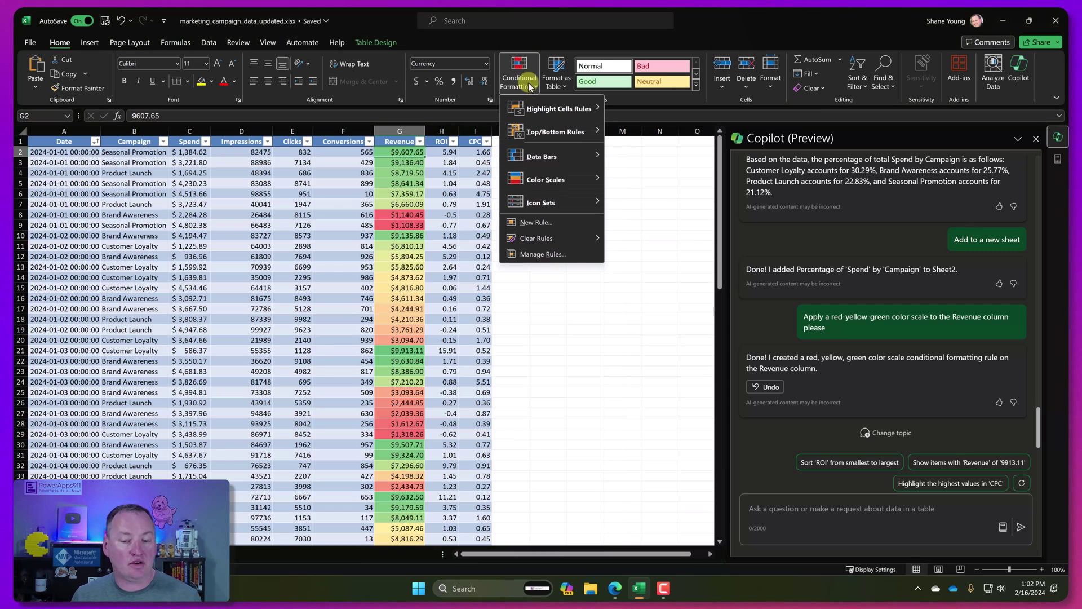
{"action": "left_click", "coordinate": [542, 255]}
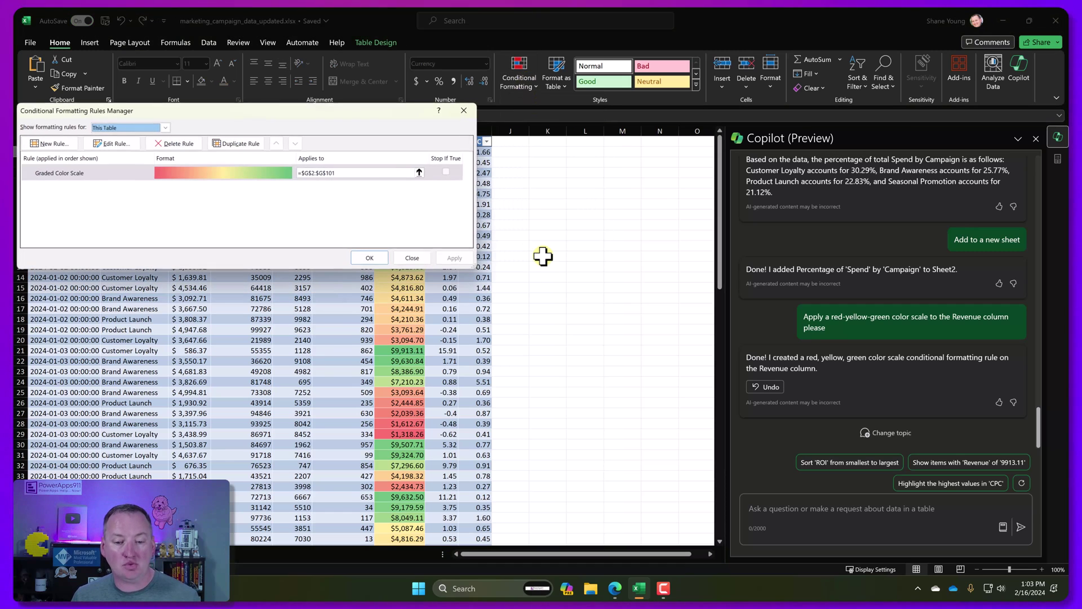
{"action": "left_click", "coordinate": [412, 258]}
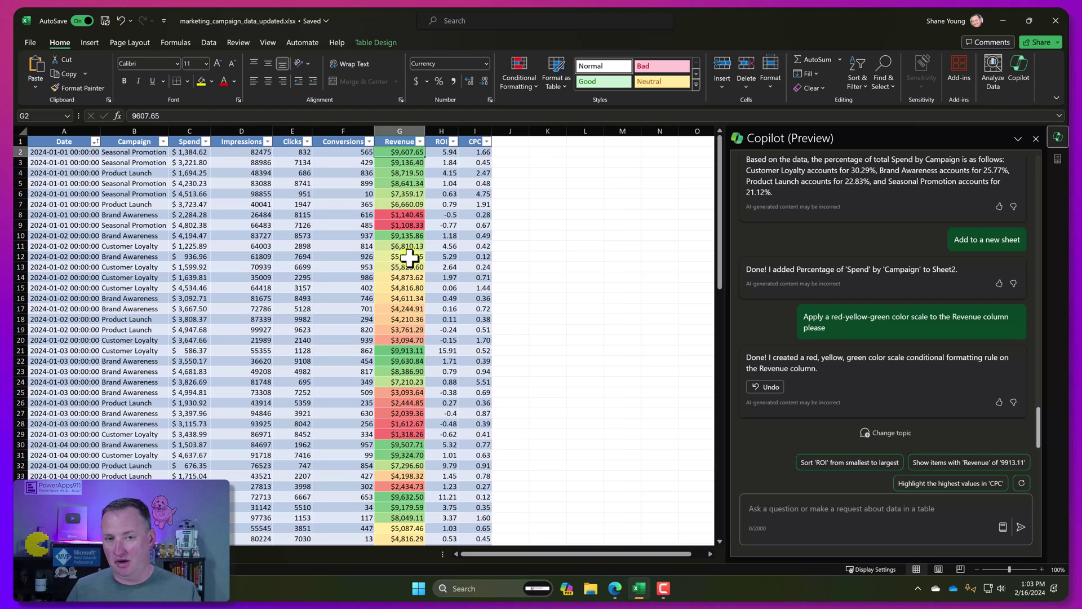
- Ask Copilot to show negative ROI values in red font
{"action": "left_click", "coordinate": [790, 513]}
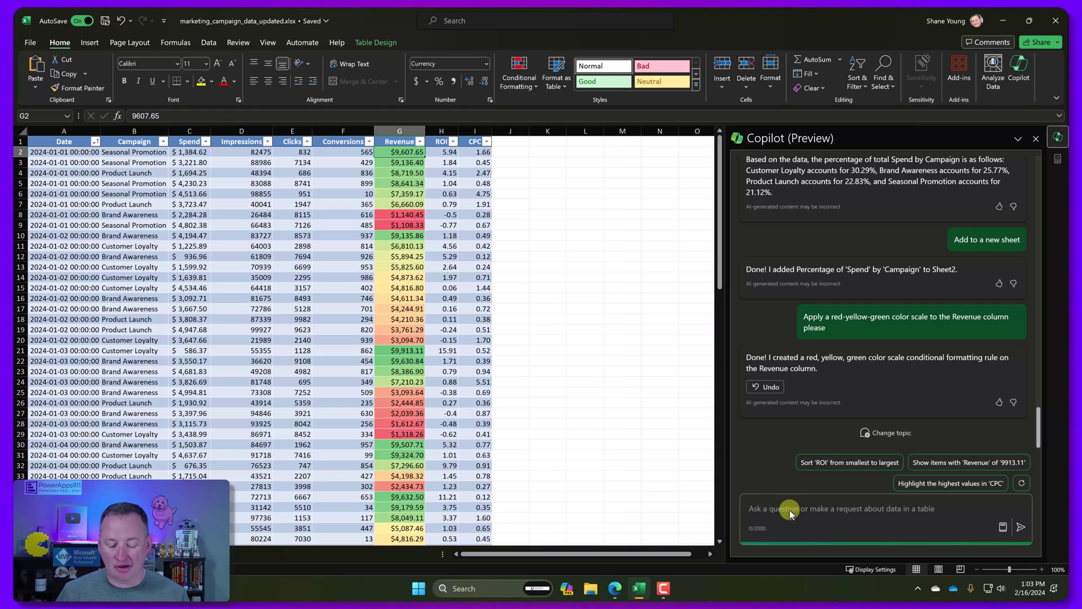
{"action": "type", "text": "Please make the ROI font color red when the value is negative"}
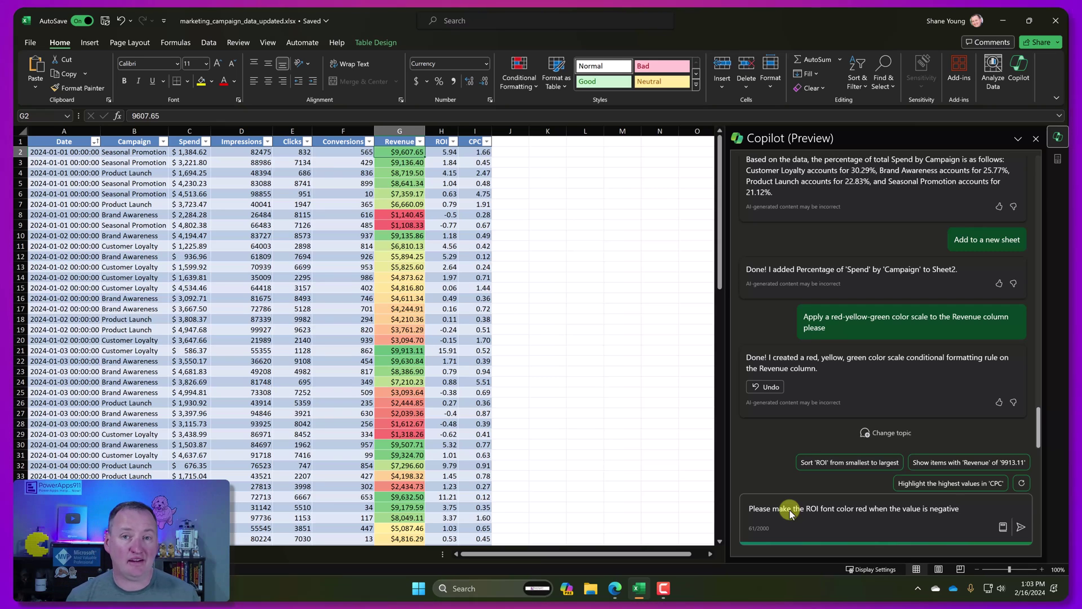
{"action": "key", "text": "Return"}
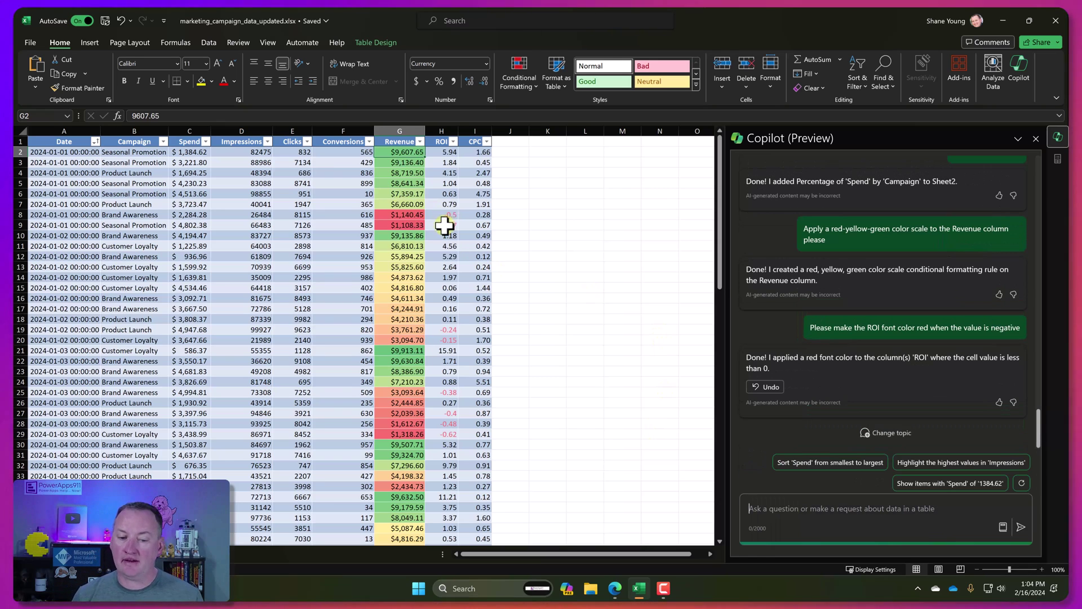
- Change the ROI in cell H5 to -1.04 so it turns red
{"action": "left_click", "coordinate": [448, 183]}
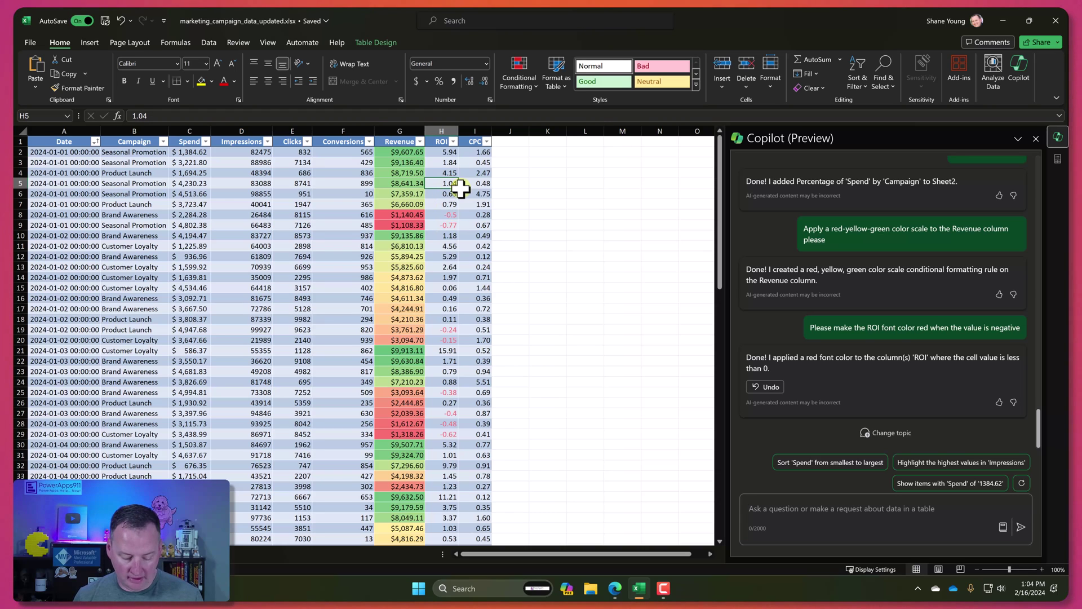
{"action": "key", "text": "F2"}
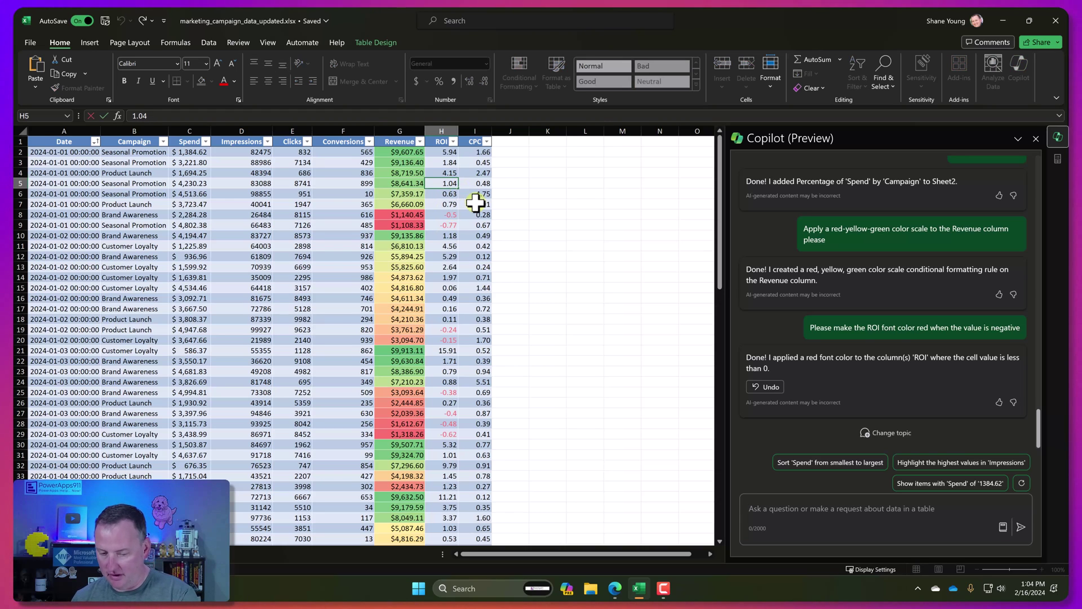
{"action": "key", "text": "Home"}
{"action": "type", "text": "-"}
{"action": "key", "text": "Return"}
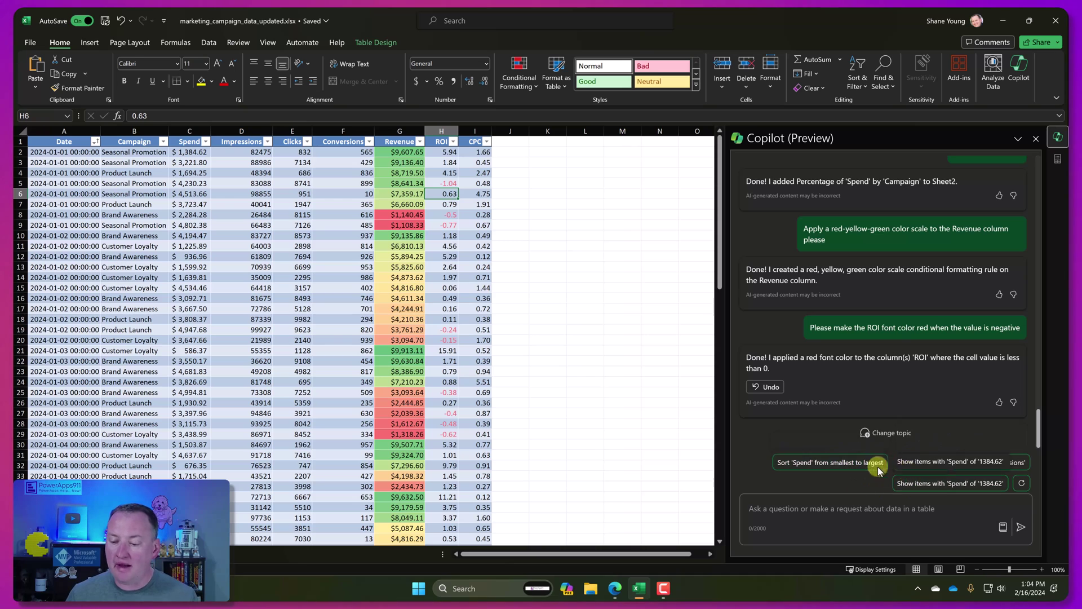
{"action": "left_click", "coordinate": [916, 485]}
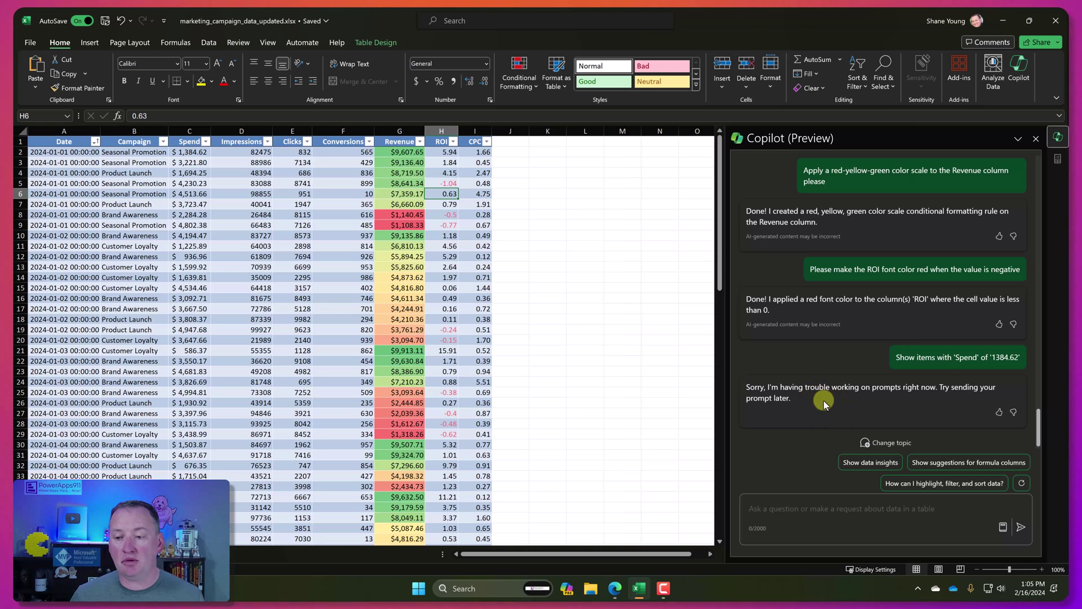
{"action": "left_click", "coordinate": [1035, 139]}
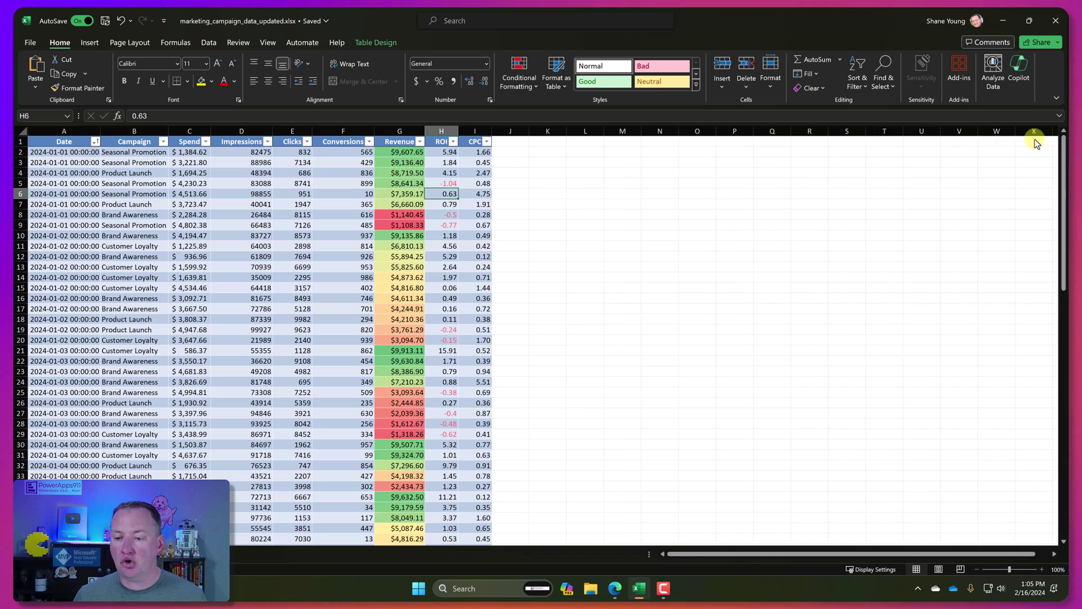
{"action": "left_click", "coordinate": [1018, 69]}
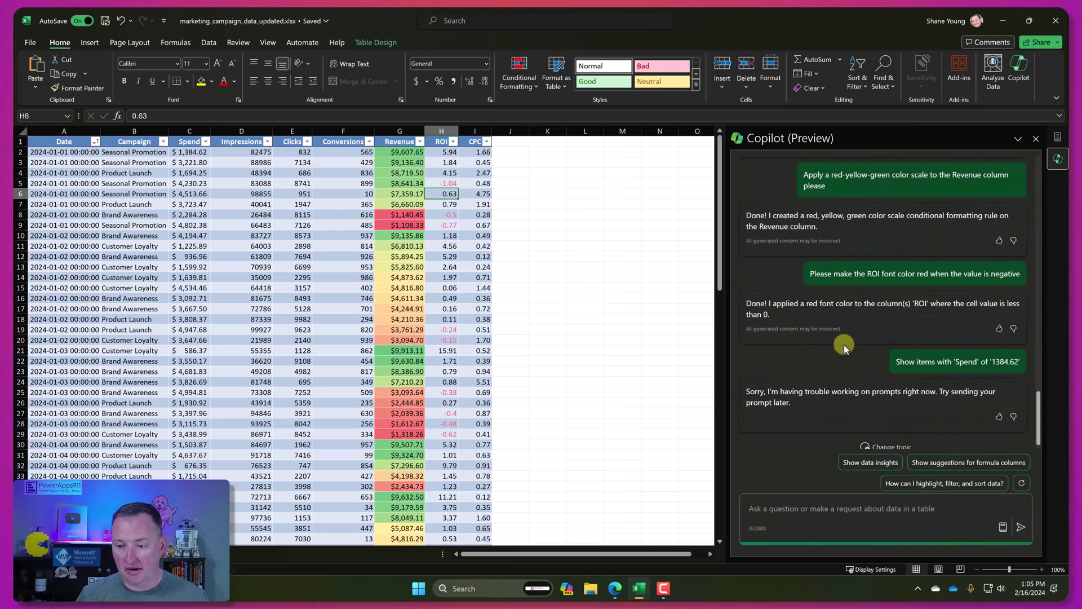
{"action": "scroll", "coordinate": [843, 344], "scroll_direction": "up", "scroll_amount": 4}
{"action": "scroll", "coordinate": [841, 353], "scroll_direction": "down", "scroll_amount": 5}
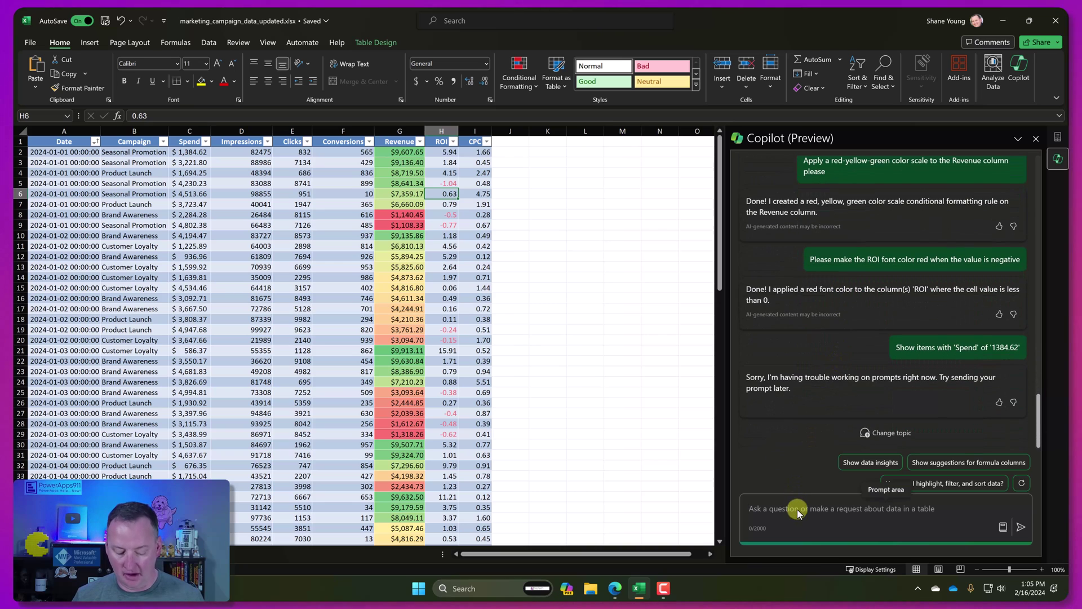
{"action": "type", "text": "Show items with 'Spend' of '1384.62'"}
{"action": "key", "text": "Return"}
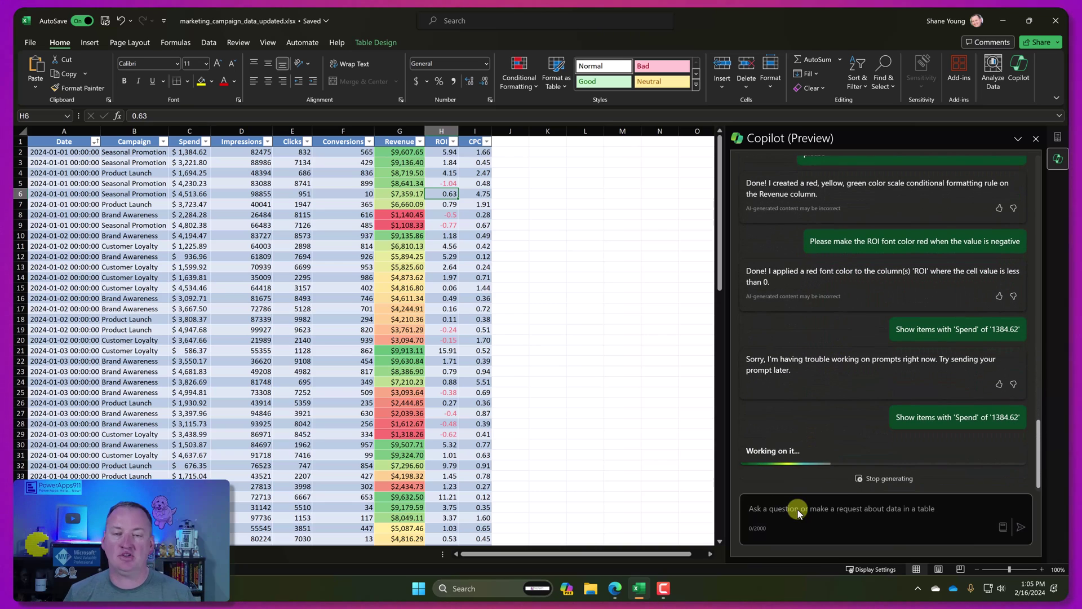
{"action": "left_click", "coordinate": [206, 142]}
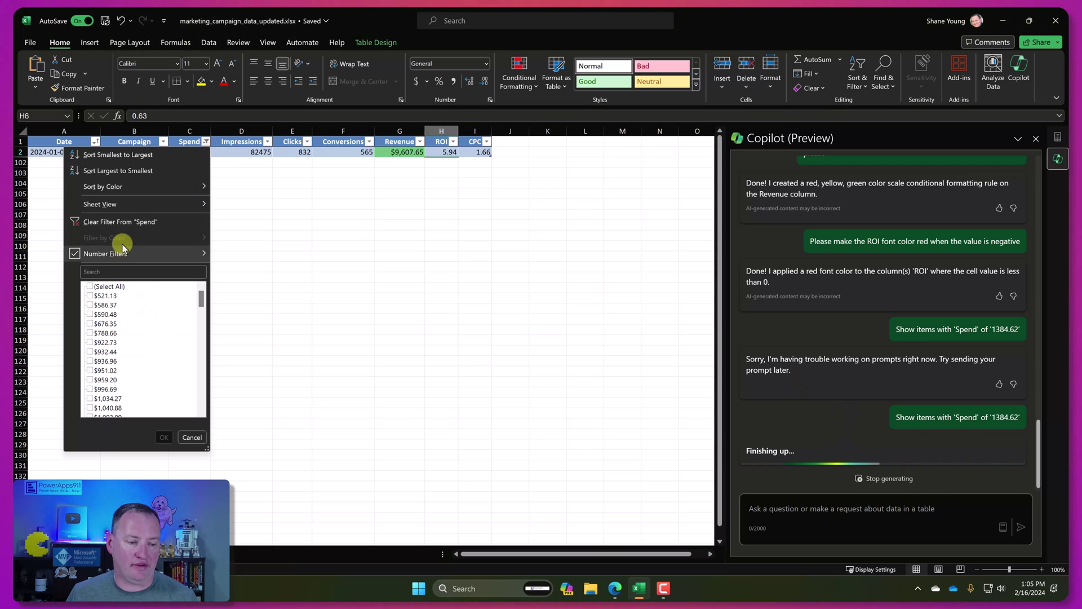
{"action": "left_click", "coordinate": [127, 222]}
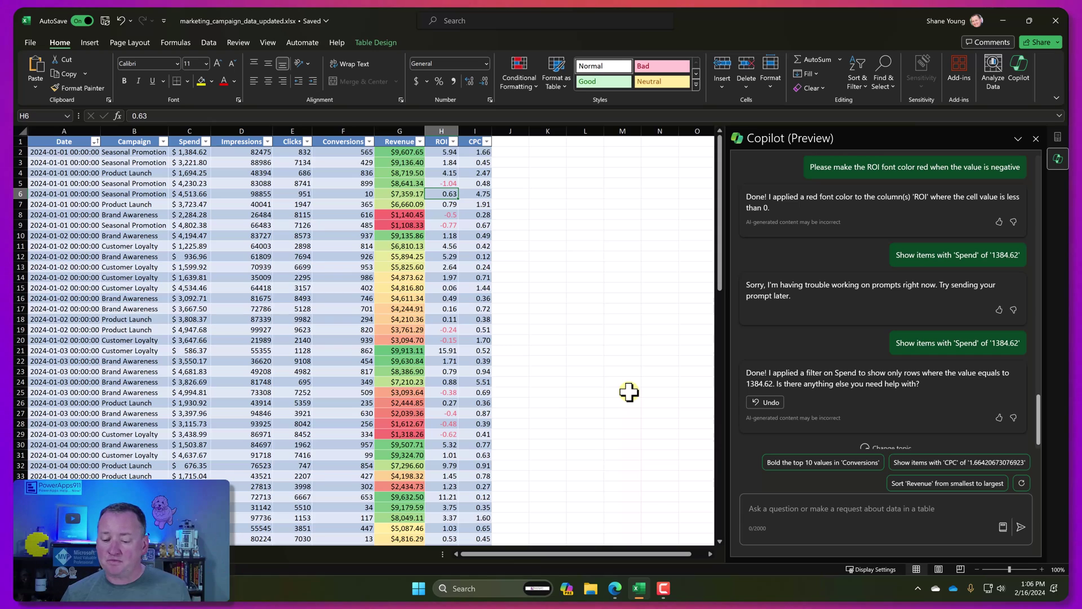
- Ask Copilot 'Please create me a button to send an email using VBA' and review its SendEmail macro
{"action": "left_click", "coordinate": [754, 499]}
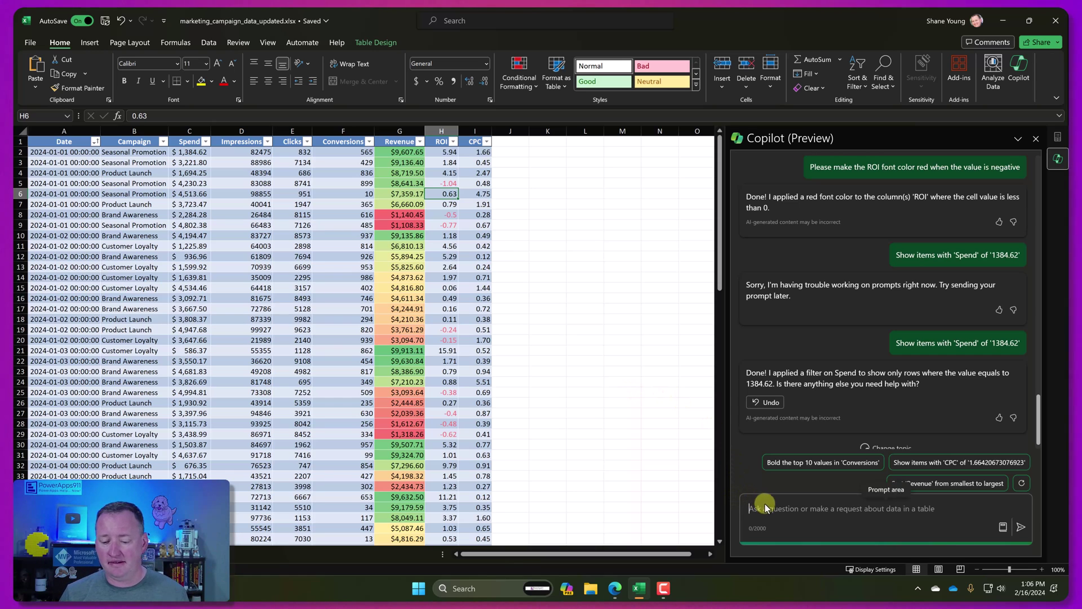
{"action": "type", "text": "Please create me a button to send an email using VBA"}
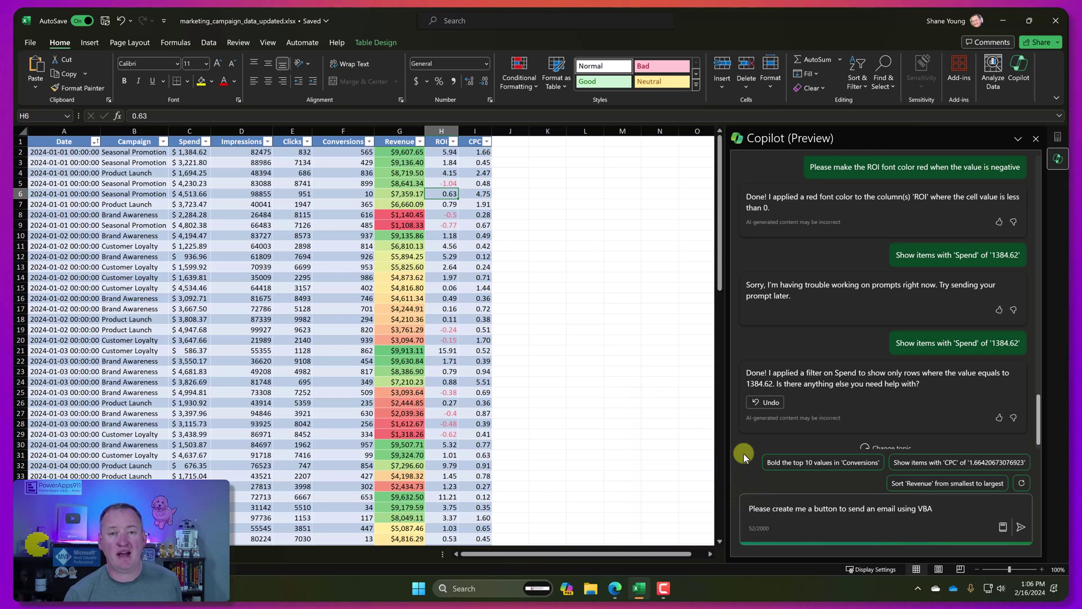
{"action": "key", "text": "Return"}
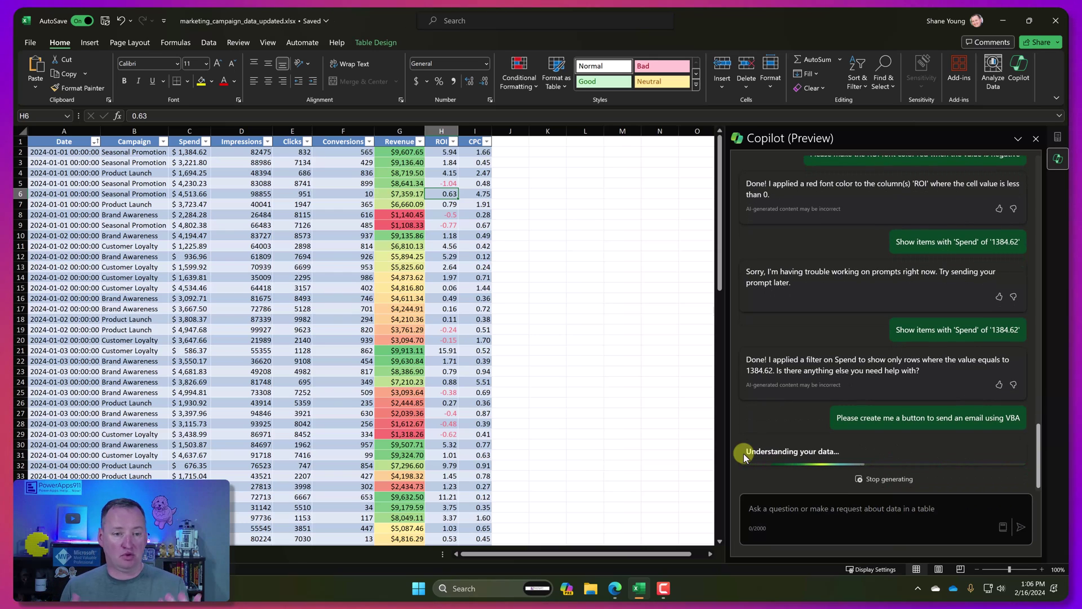
{"action": "scroll", "coordinate": [864, 297], "scroll_direction": "up", "scroll_amount": 1}
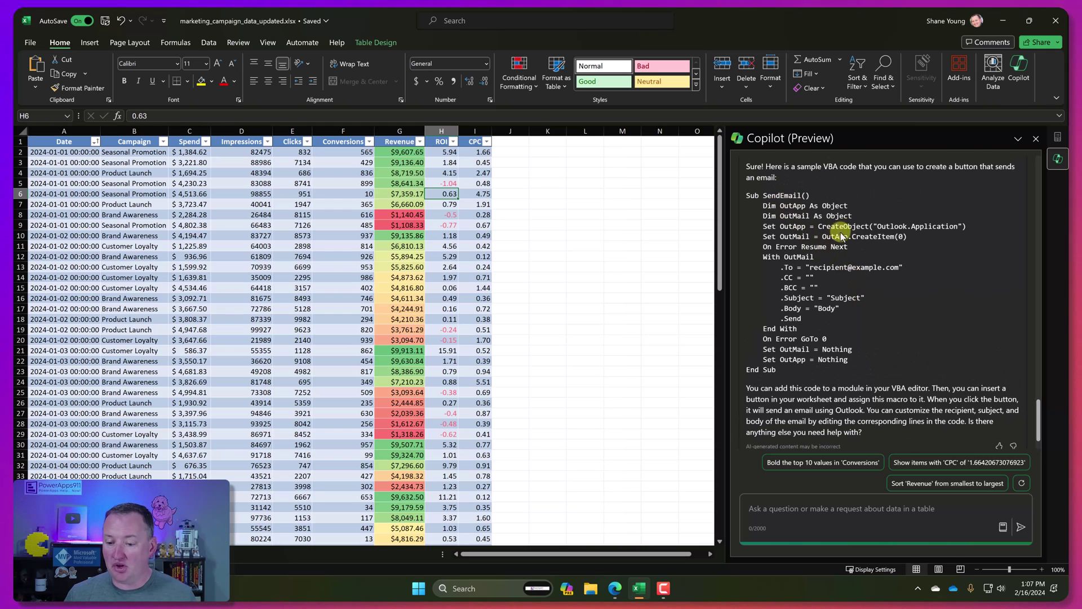
{"action": "scroll", "coordinate": [817, 350], "scroll_direction": "down", "scroll_amount": 1}
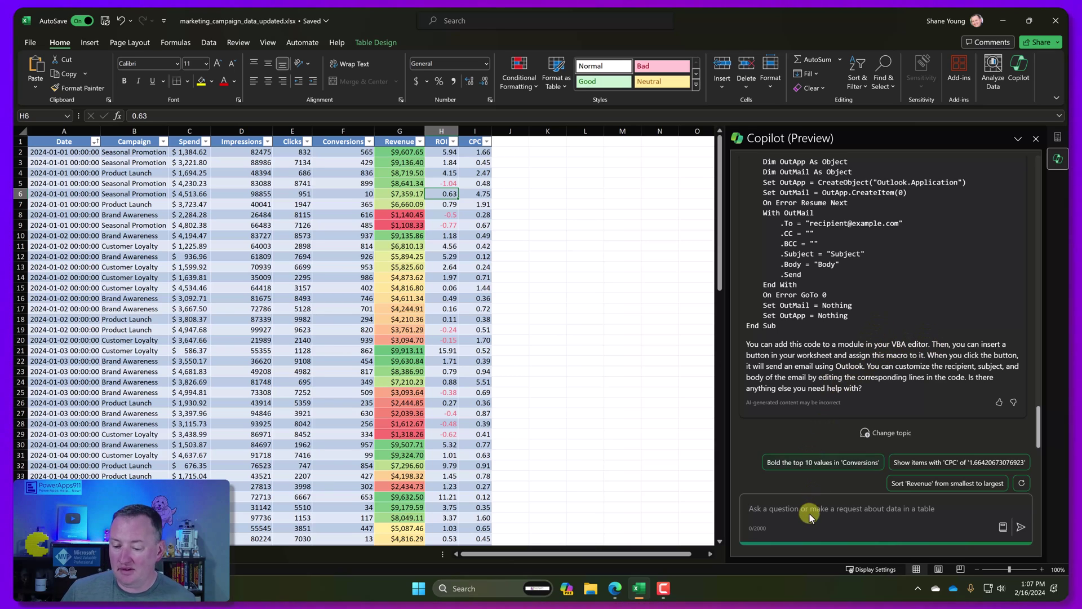
- Ask Copilot 'How do I add a button in Excel?'
{"action": "type", "text": "How do I add a button in Excel?"}
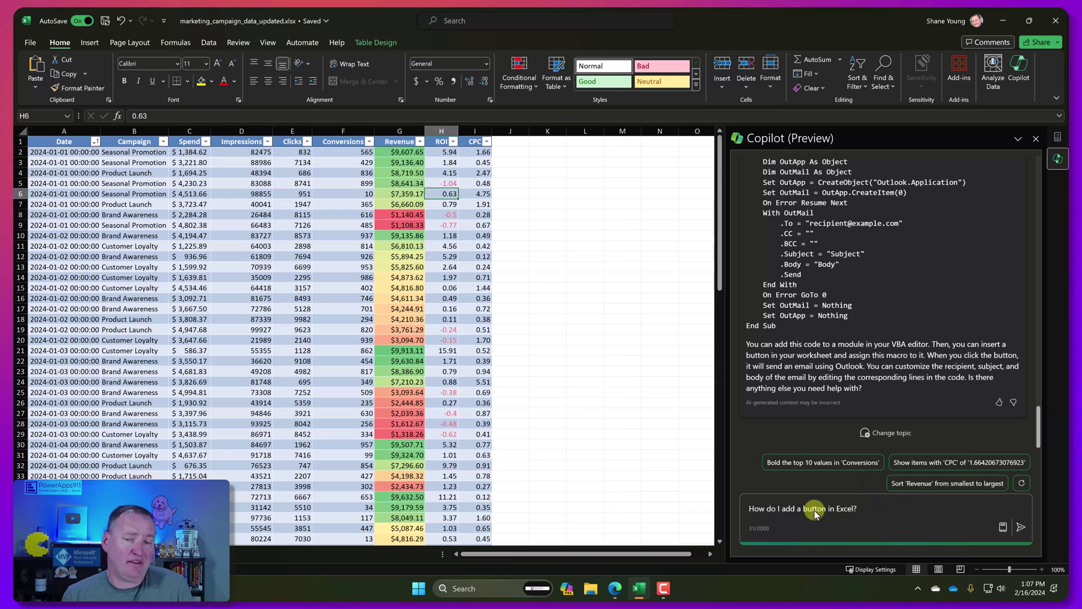
{"action": "key", "text": "Return"}
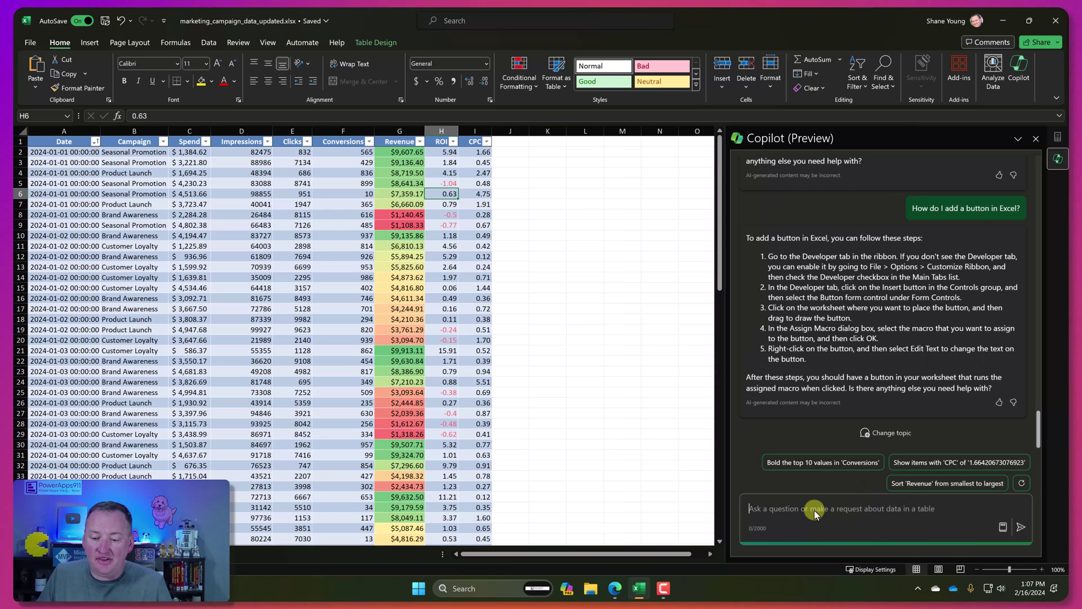